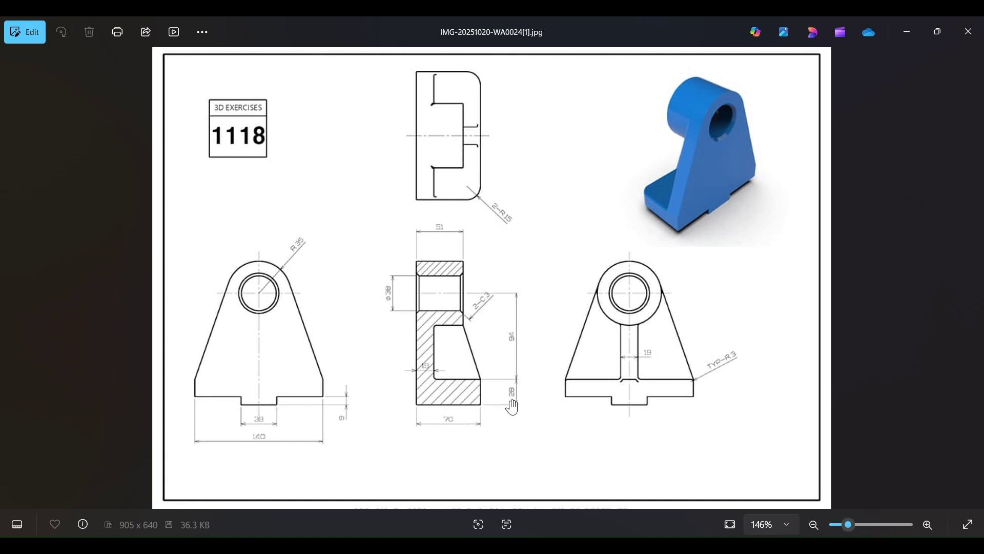
Step: Switch to Creo Parametric and start a sketch on the FRONT plane, oriented parallel to the screen
left_click(906, 31)
left_click(43, 230)
left_click(377, 74)
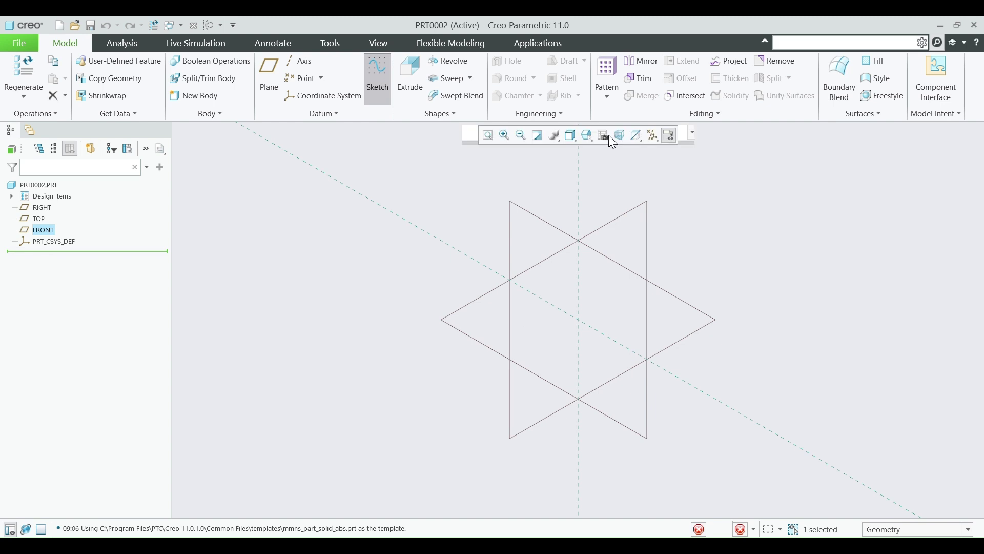
left_click(603, 135)
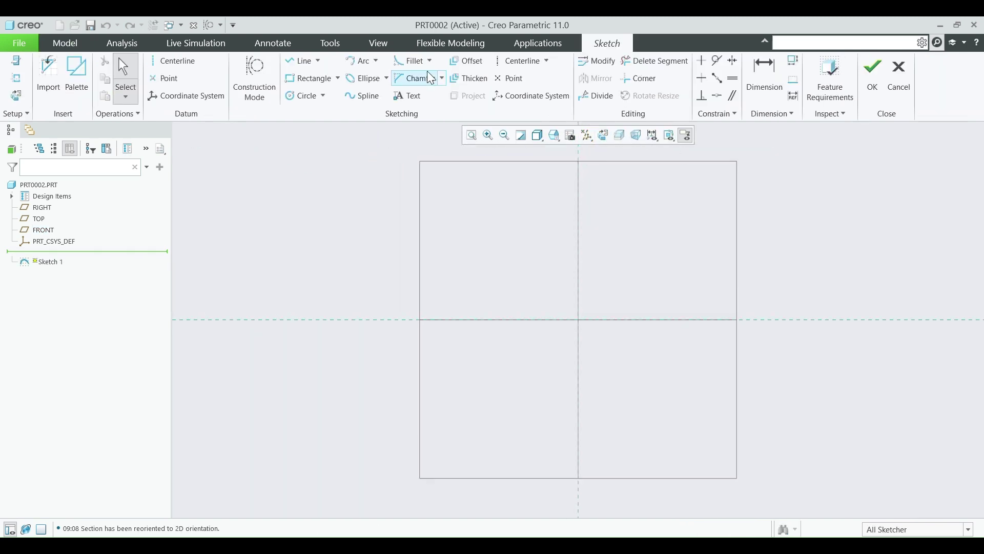
Step: Sketch an open stepped line profile below the horizontal reference, about 342 mm wide and 132 mm deep, with a narrower tab at its centre
left_click(302, 61)
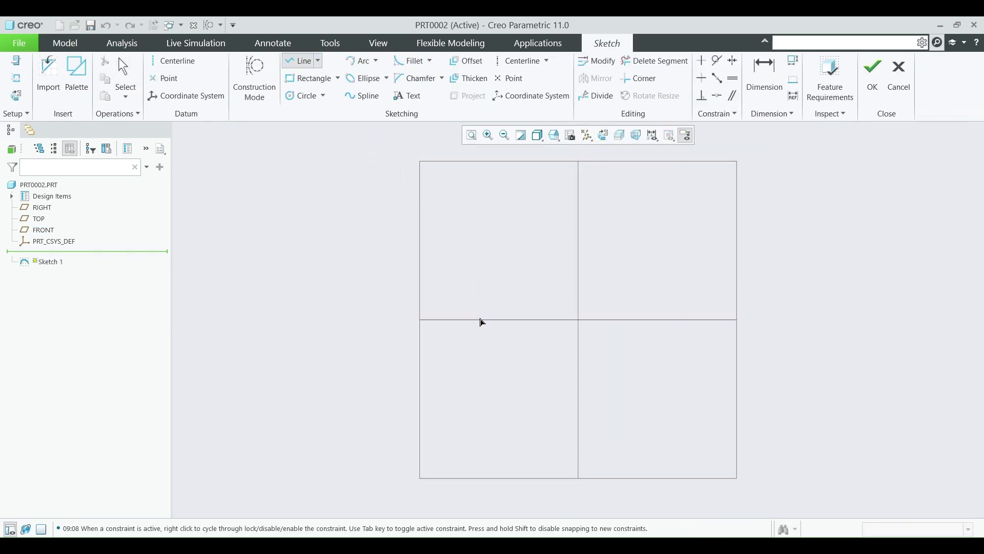
left_click(480, 374)
middle_click(562, 380)
left_click(560, 403)
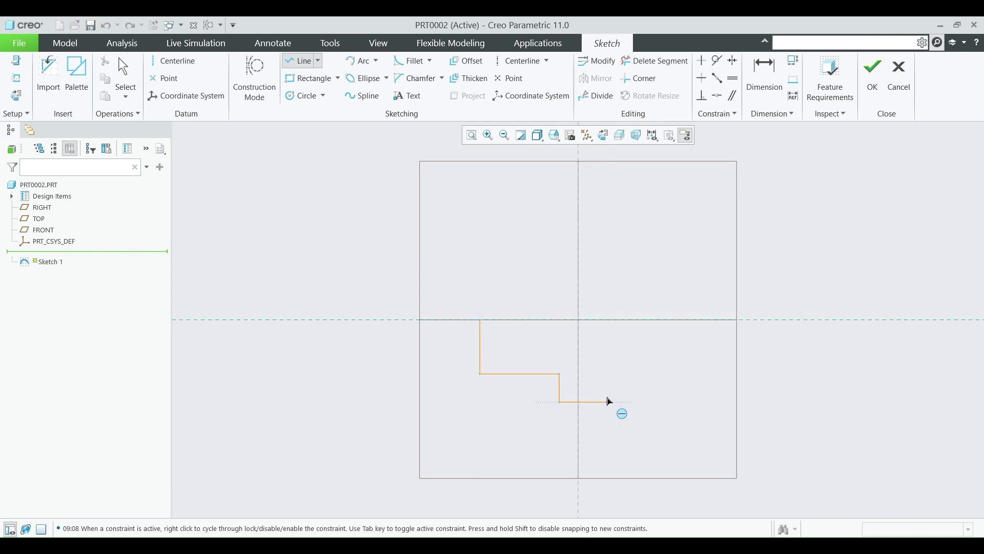
left_click(614, 402)
left_click(615, 374)
left_click(693, 375)
left_click(693, 320)
middle_click(692, 328)
middle_click(669, 340)
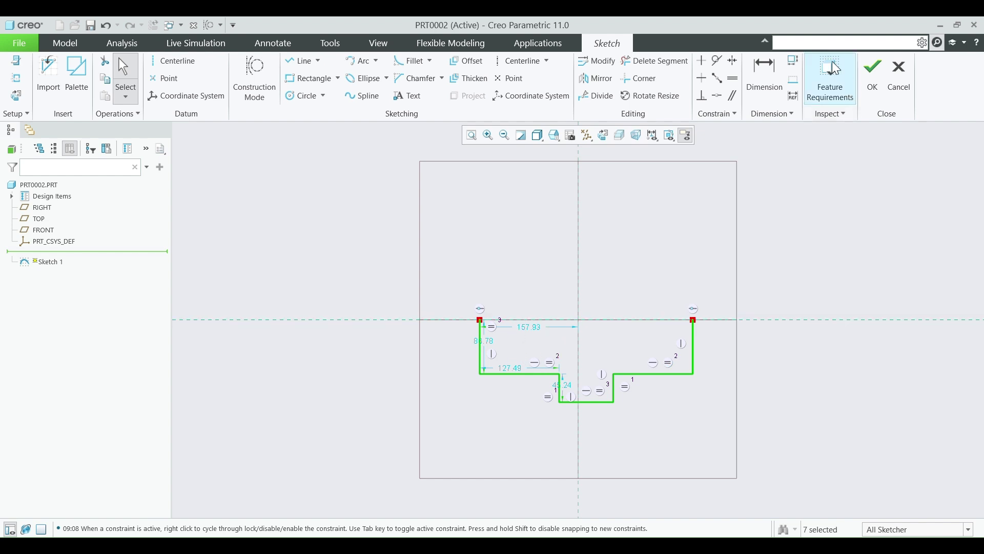
Step: Dimension the profile's overall width between its two upper endpoints as 140 mm
left_click(772, 91)
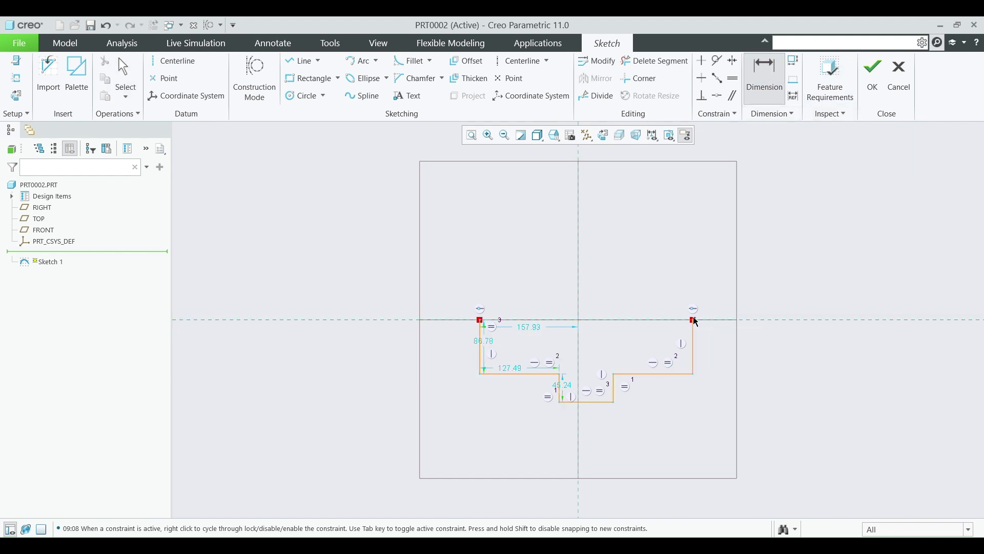
middle_click(550, 289)
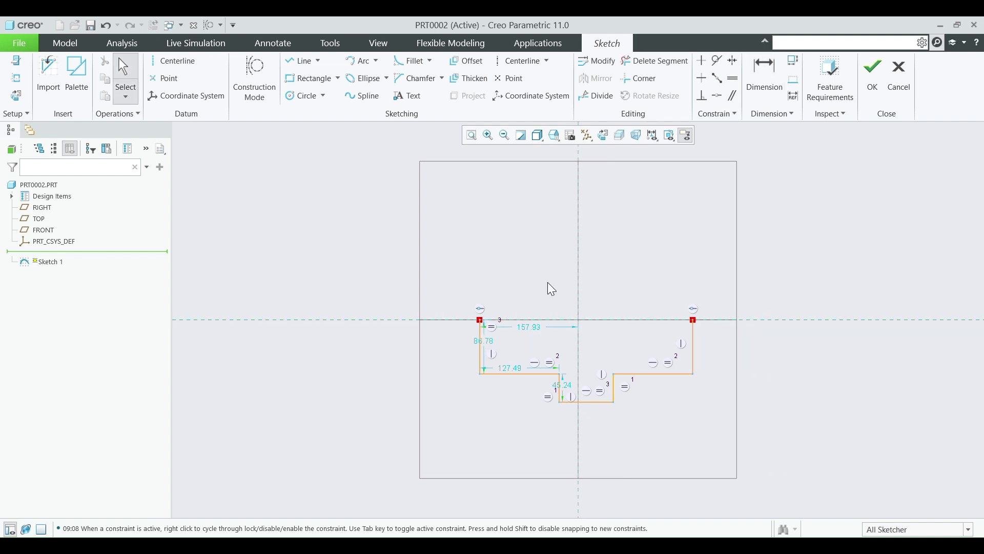
left_click(750, 98)
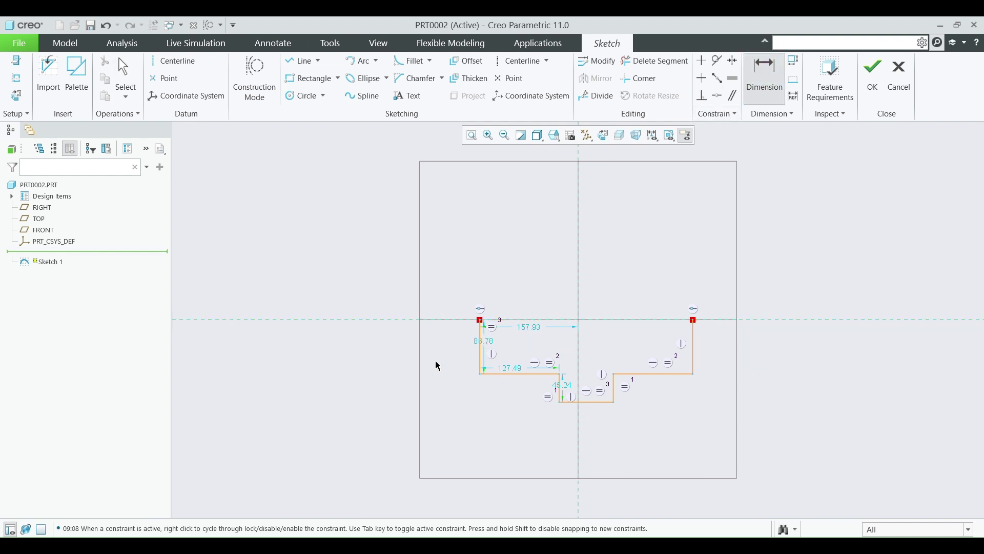
left_click(693, 320)
middle_click(619, 295)
type("140")
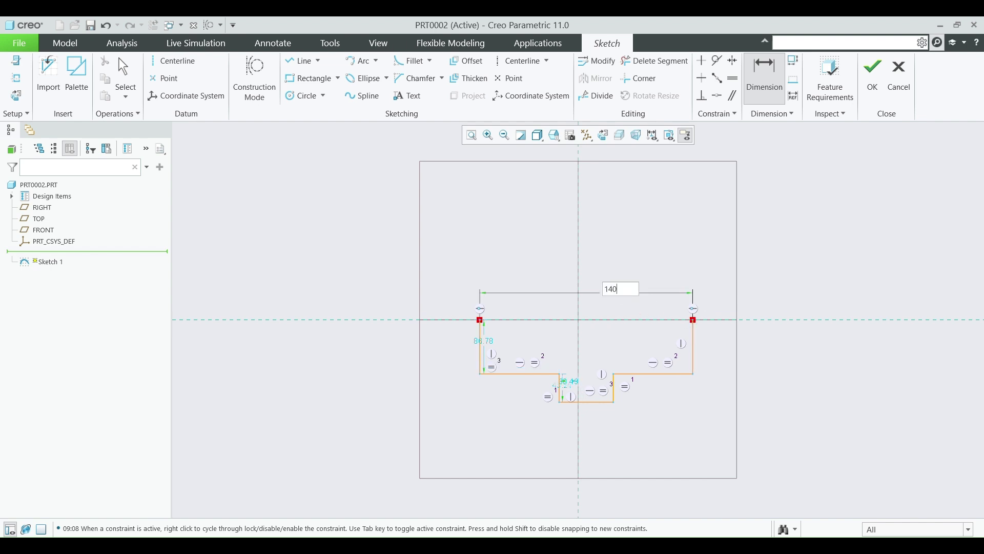
key("Return")
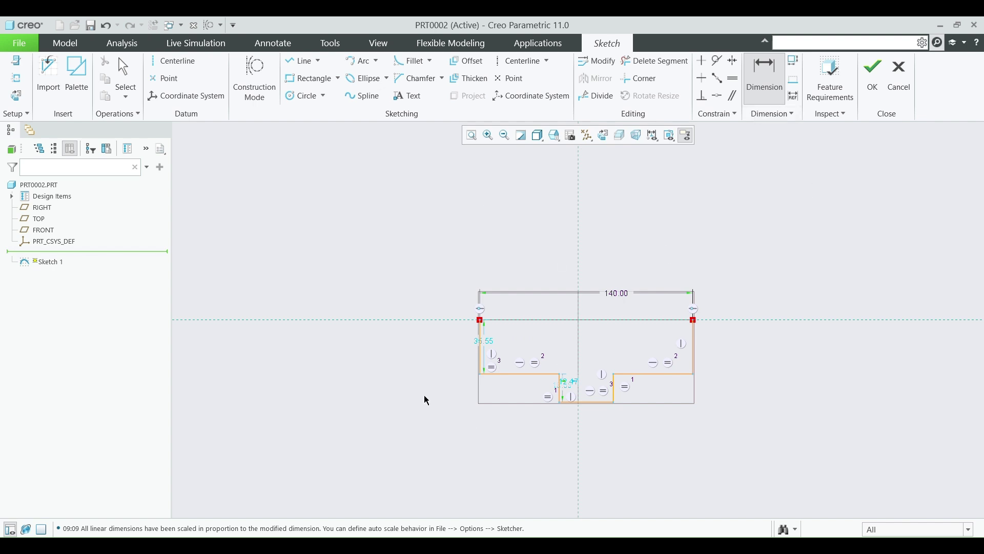
Step: Dimension the distance from the profile's left side to the vertical reference as 70 mm to centre it
left_click(578, 338)
middle_click(546, 268)
type("70")
key("Return")
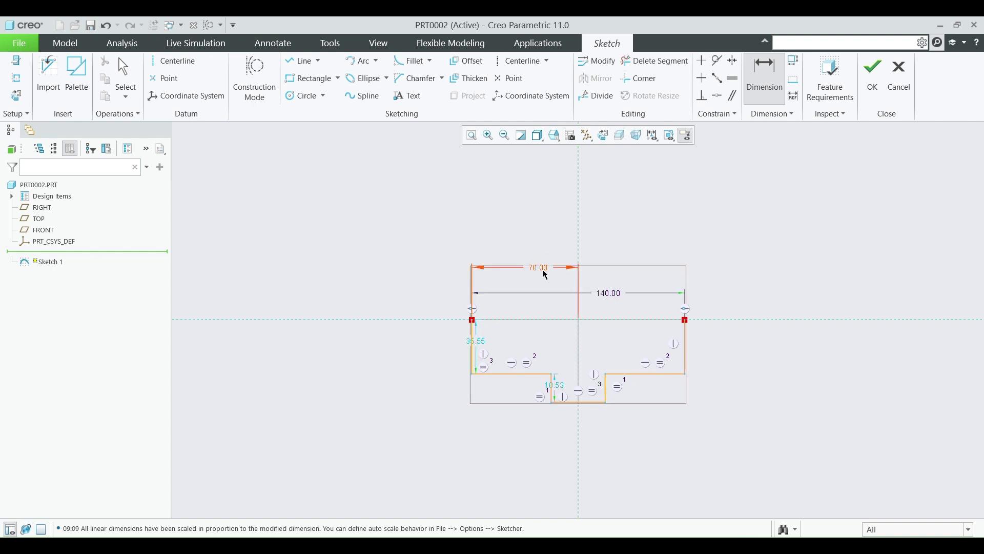
Step: Set the profile's side height to 28 mm and the lower tab's height to 9 mm
double_click(481, 341)
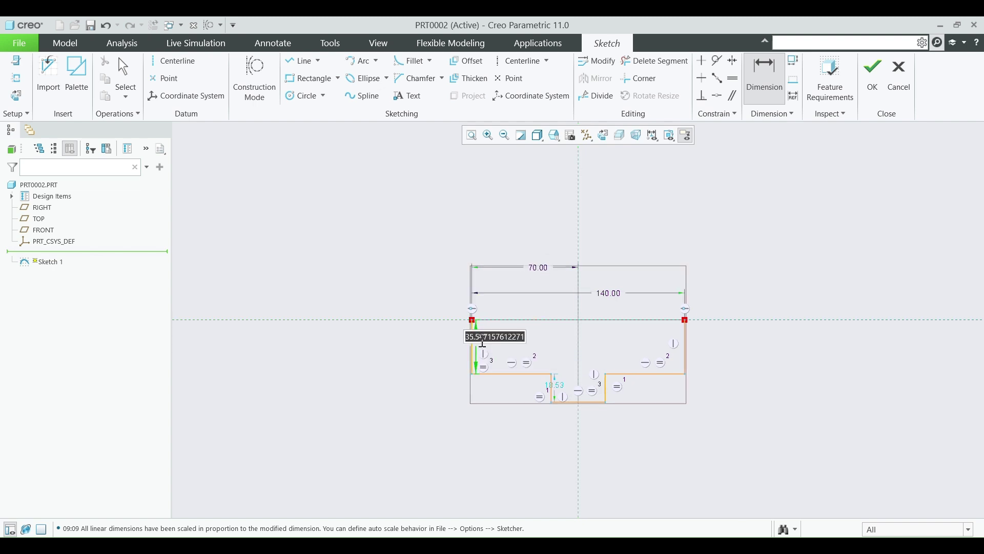
type("28")
key("Return")
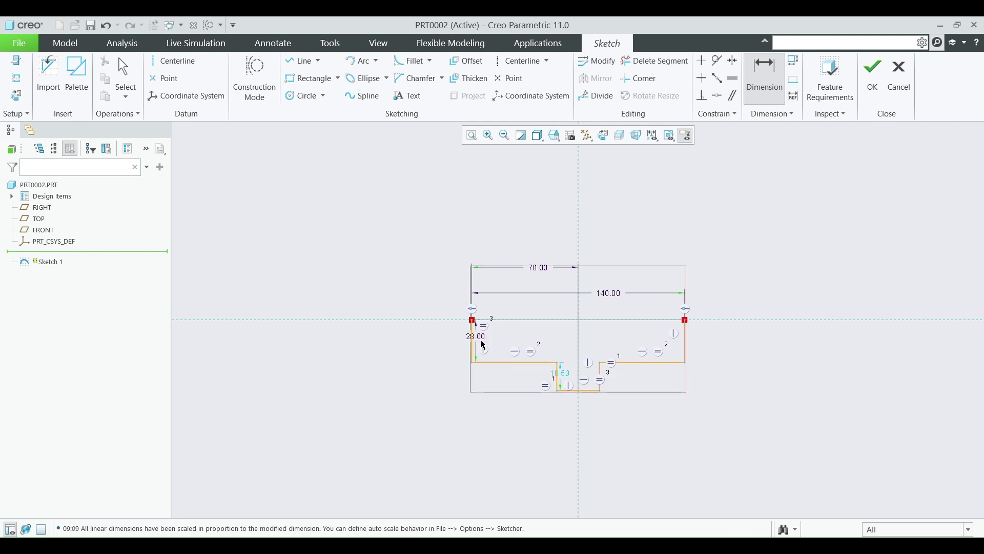
double_click(570, 375)
type("9")
key("Return")
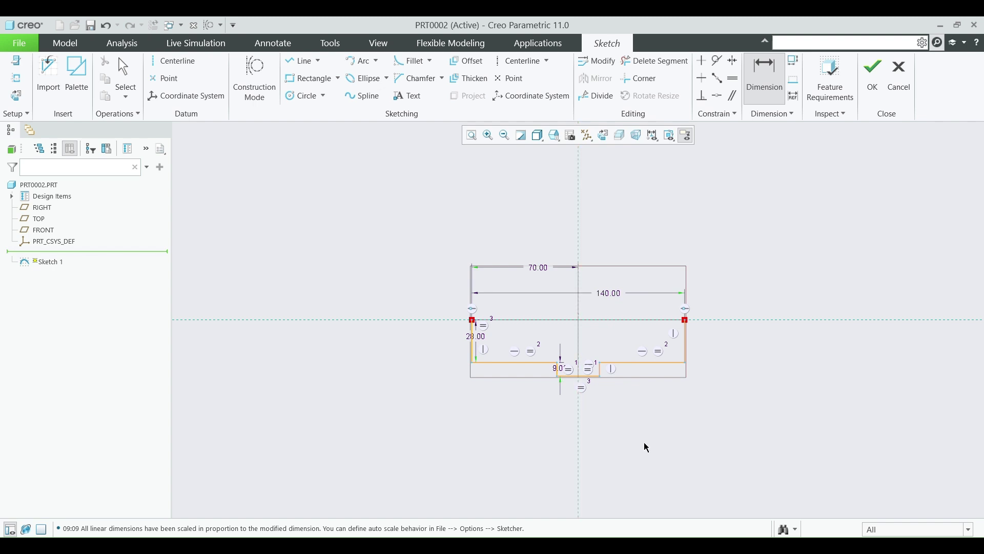
Step: Dimension the tab's bottom edge as 38 mm, deleting the conflicting Equal lengths constraint
scroll(613, 402, "up", 2)
scroll(594, 359, "up", 2)
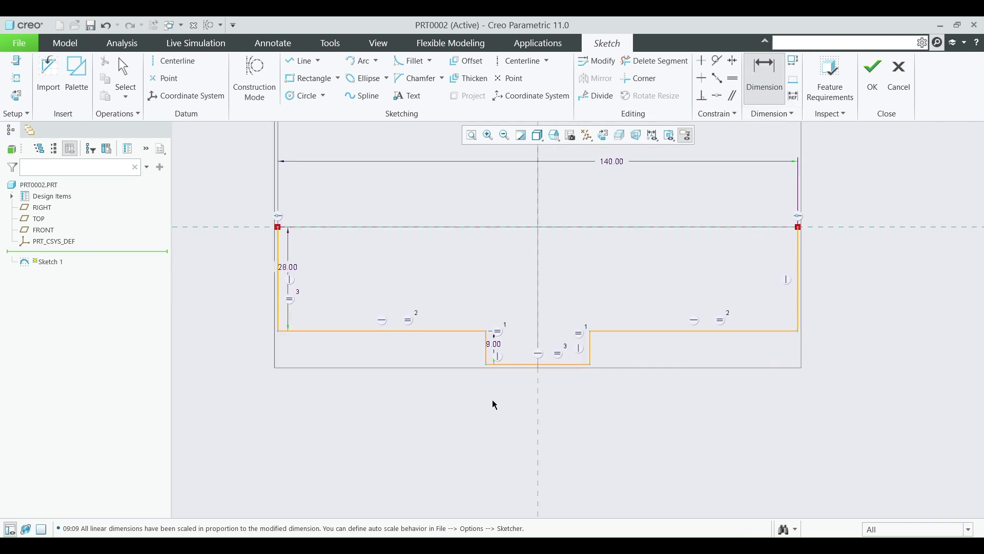
left_click(523, 363)
middle_click(524, 409)
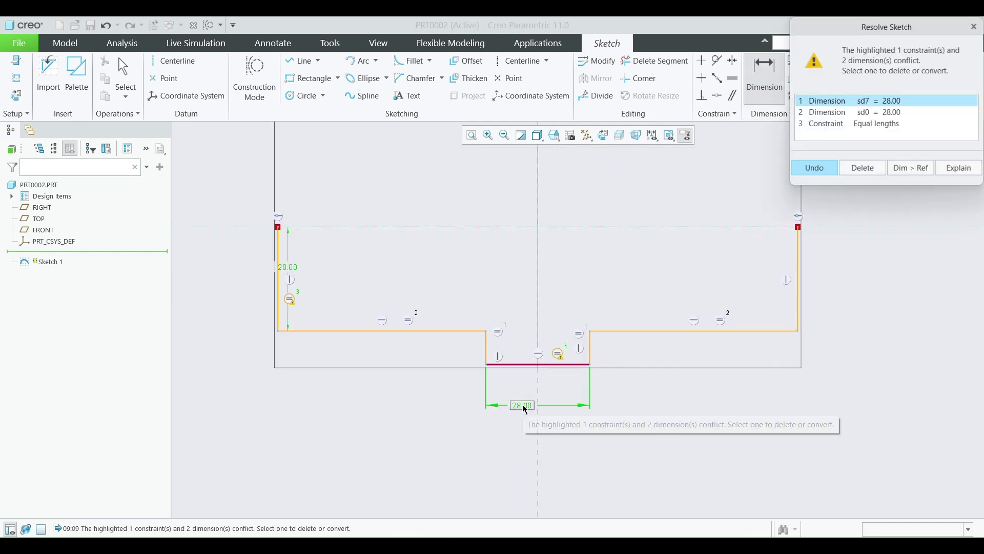
left_click(841, 124)
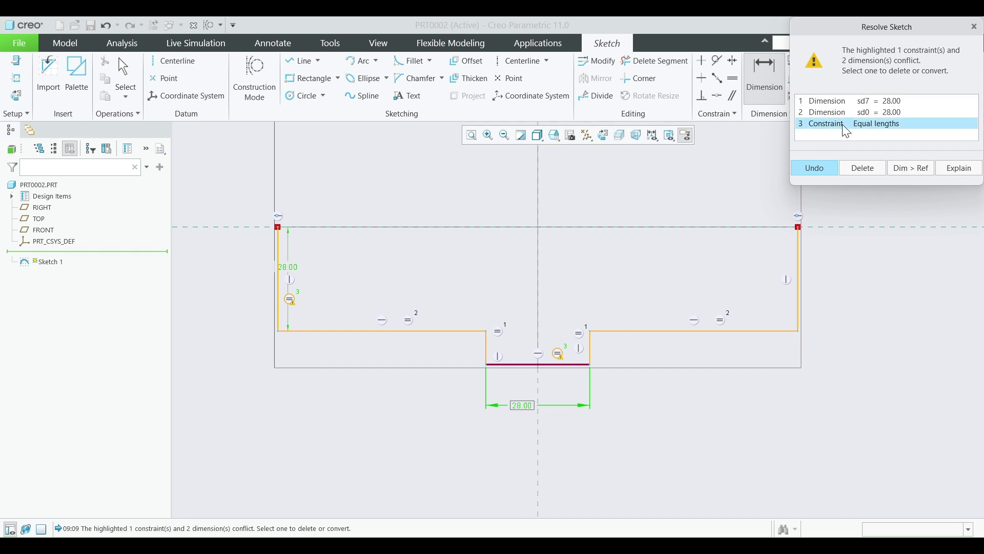
left_click(864, 166)
type("3")
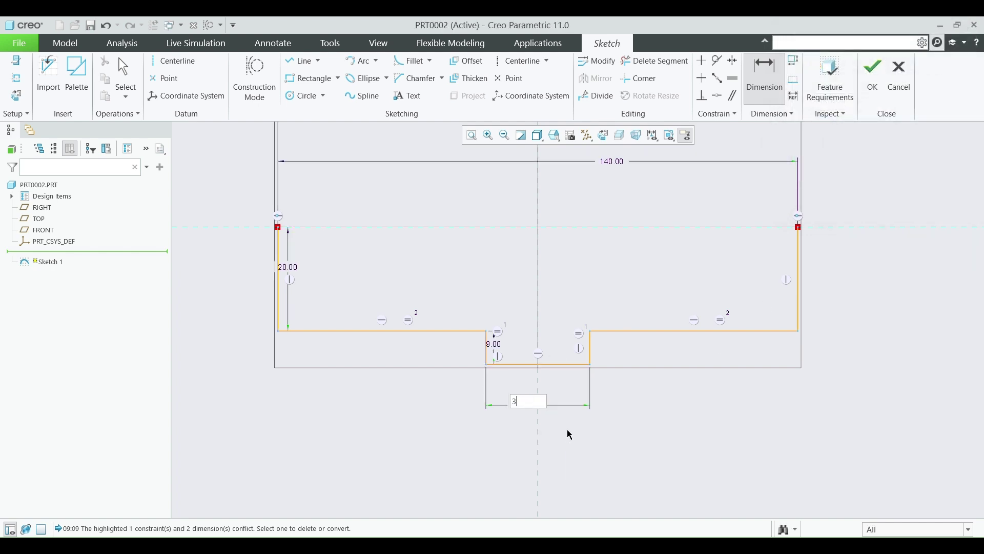
type("8")
key("Return")
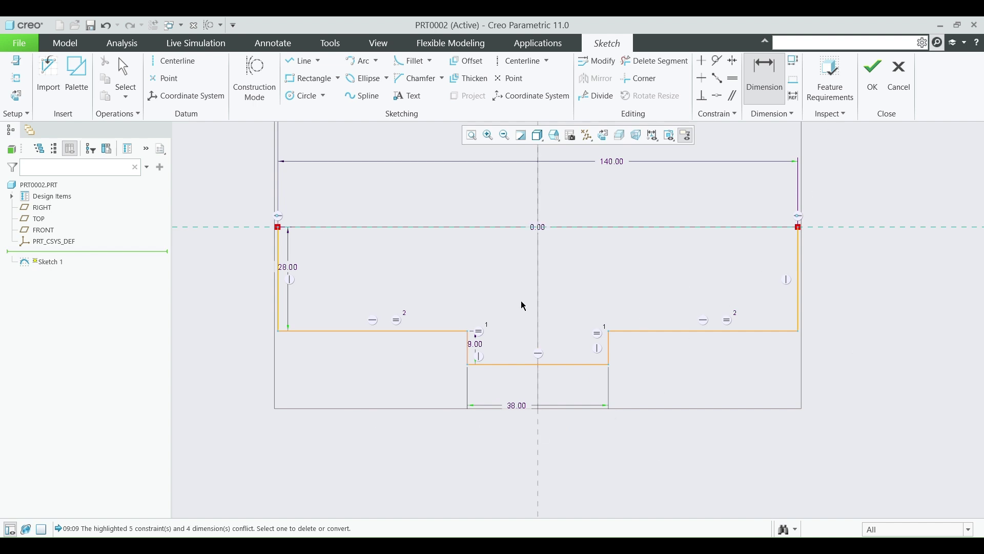
Step: Close the profile with a line between its two upper endpoints and finish the sketch
scroll(557, 354, "down", 3)
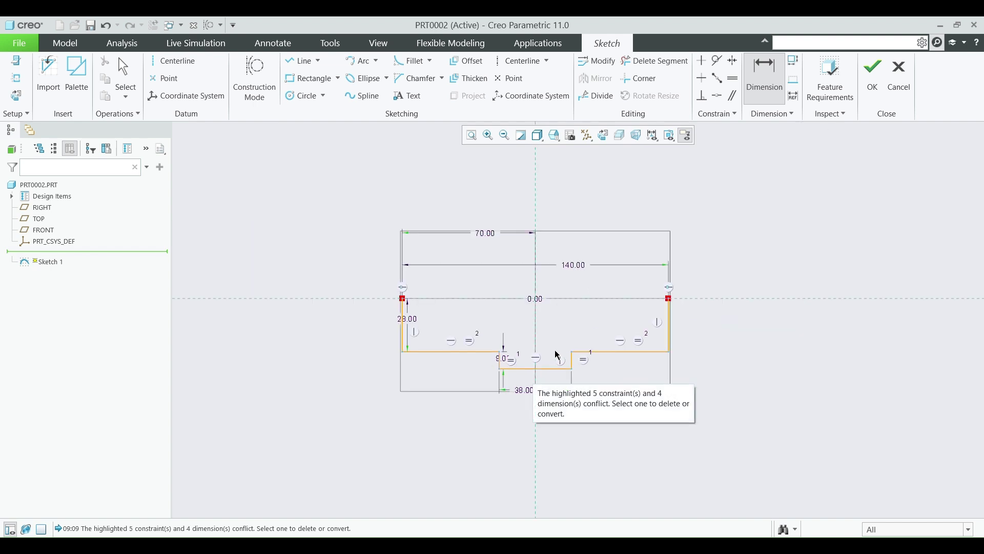
left_click(302, 61)
left_click(402, 298)
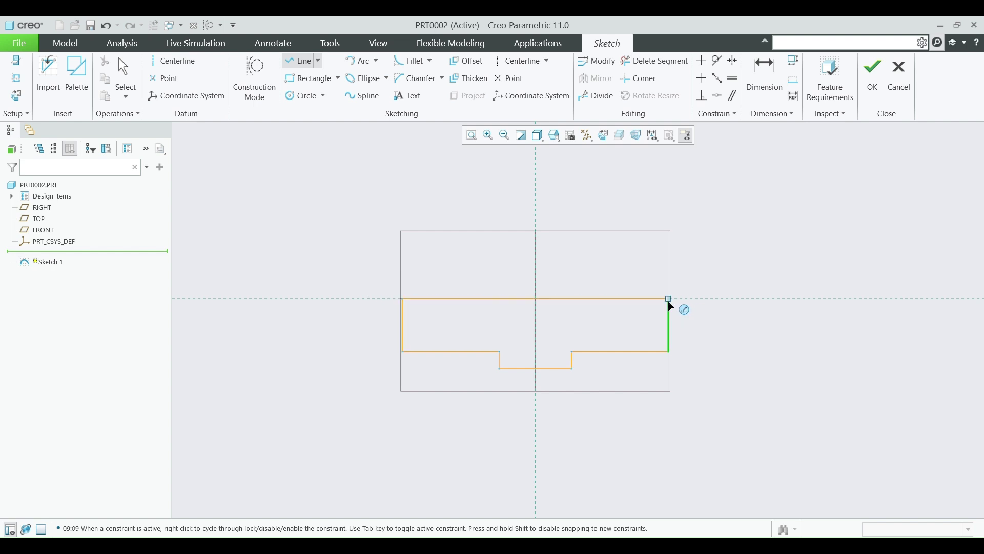
left_click(669, 299)
middle_click(685, 302)
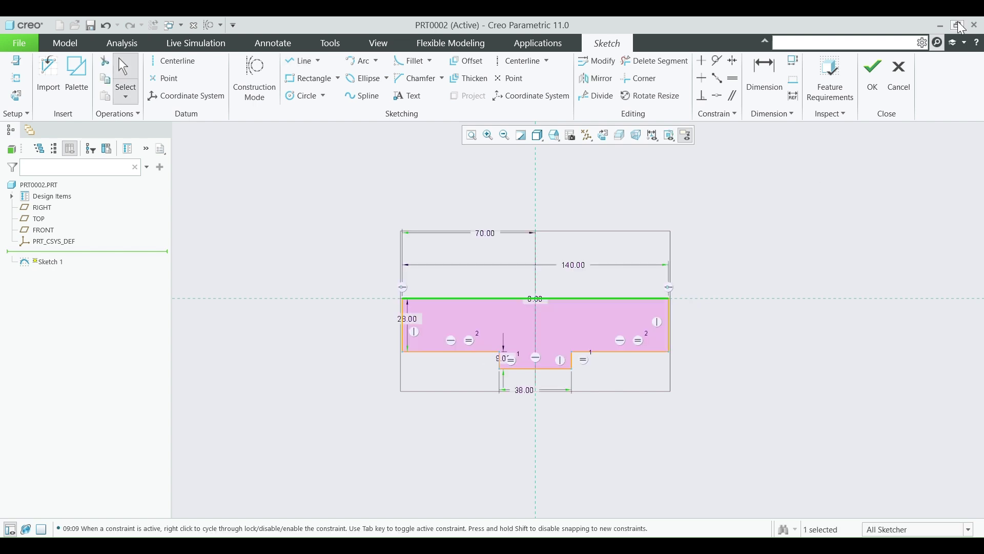
left_click(873, 72)
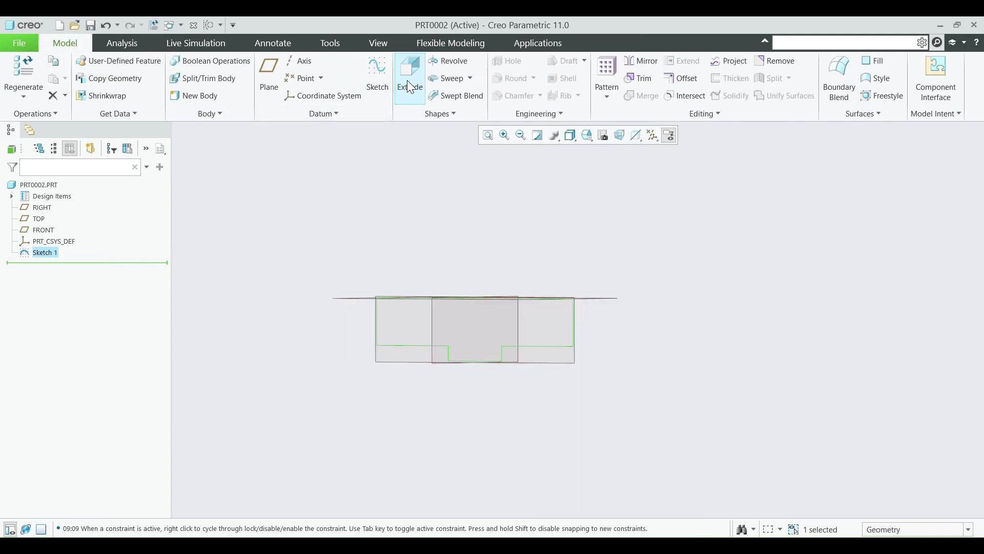
Step: Extrude the stepped profile as a solid, symmetric about the sketch plane, with a total depth of 70 mm taken from the drawing
left_click(409, 72)
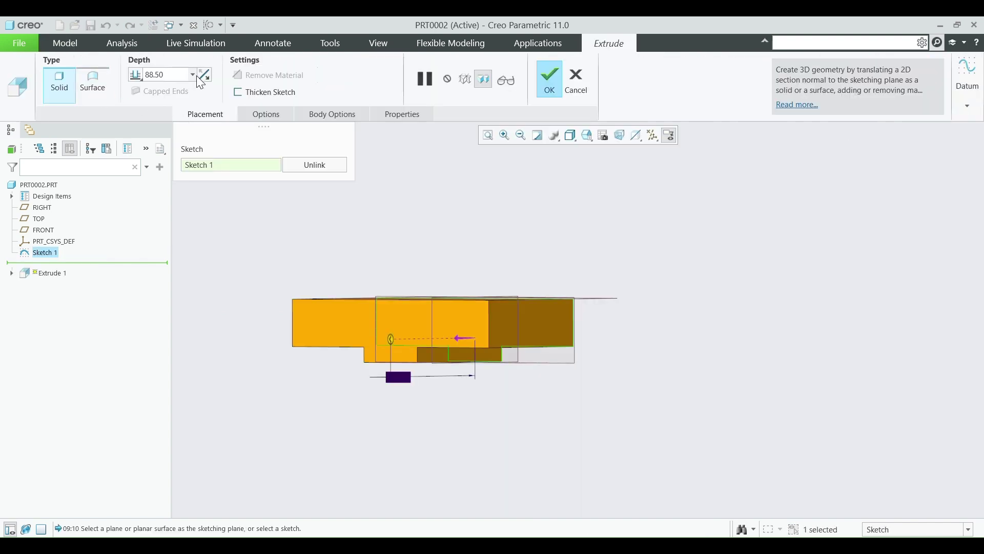
left_click(144, 78)
left_click(155, 97)
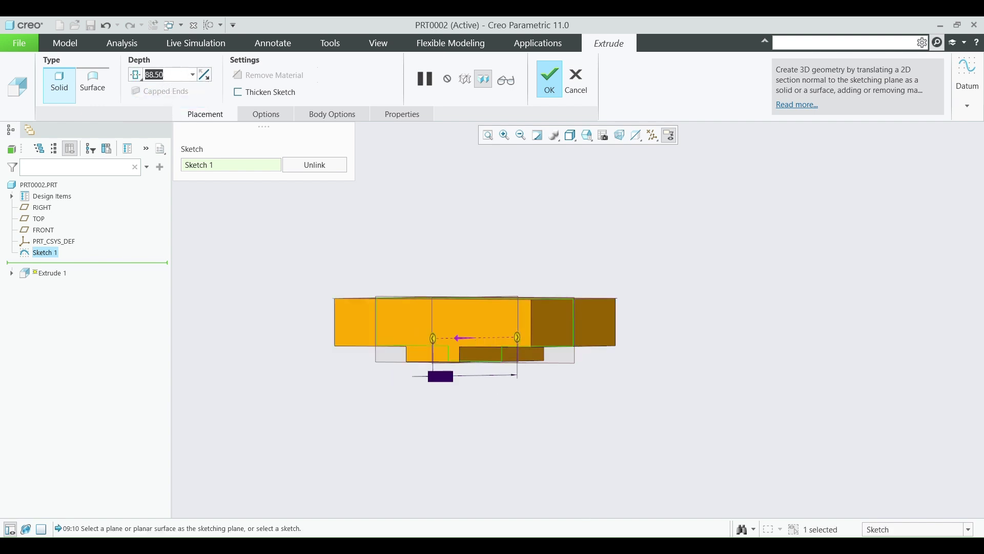
key("alt+Tab")
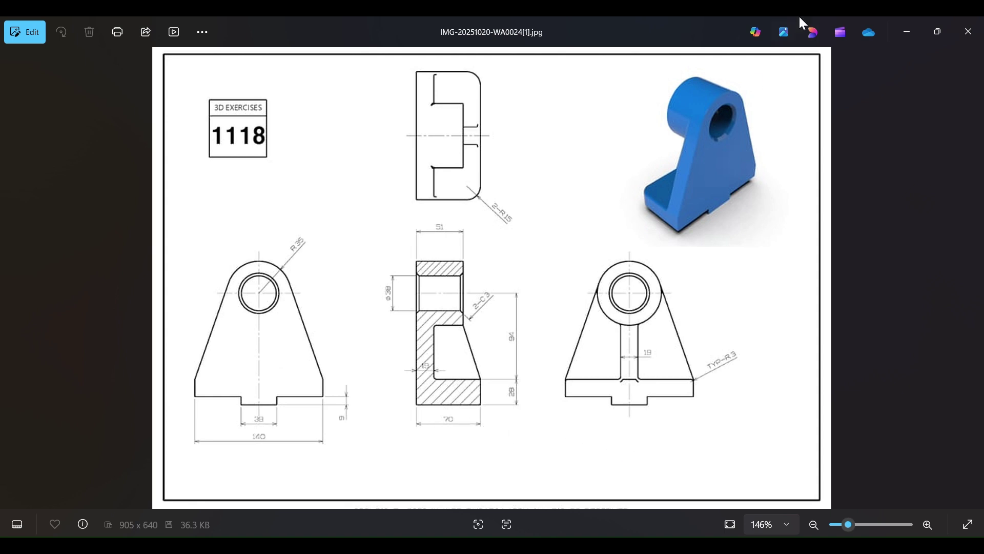
left_click(907, 31)
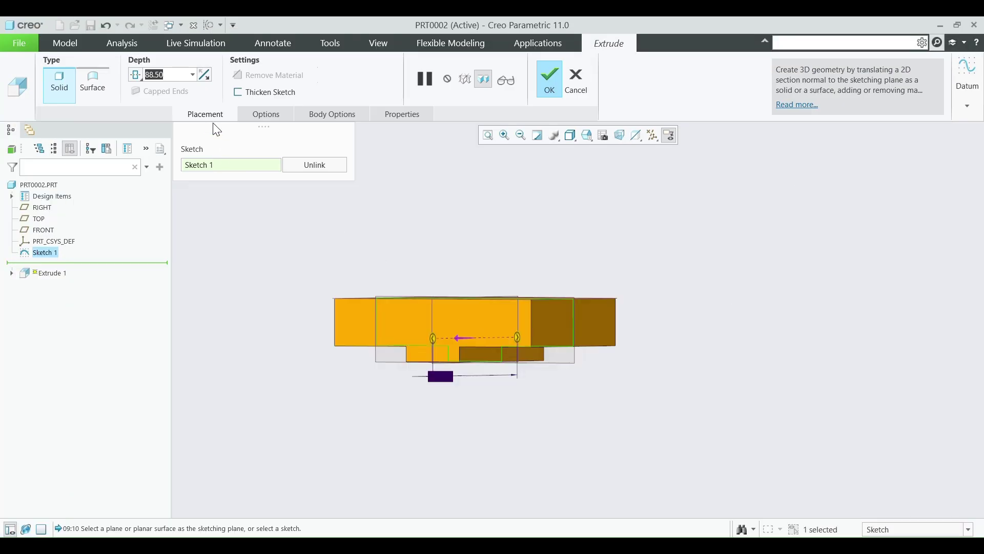
type("70")
key("Return")
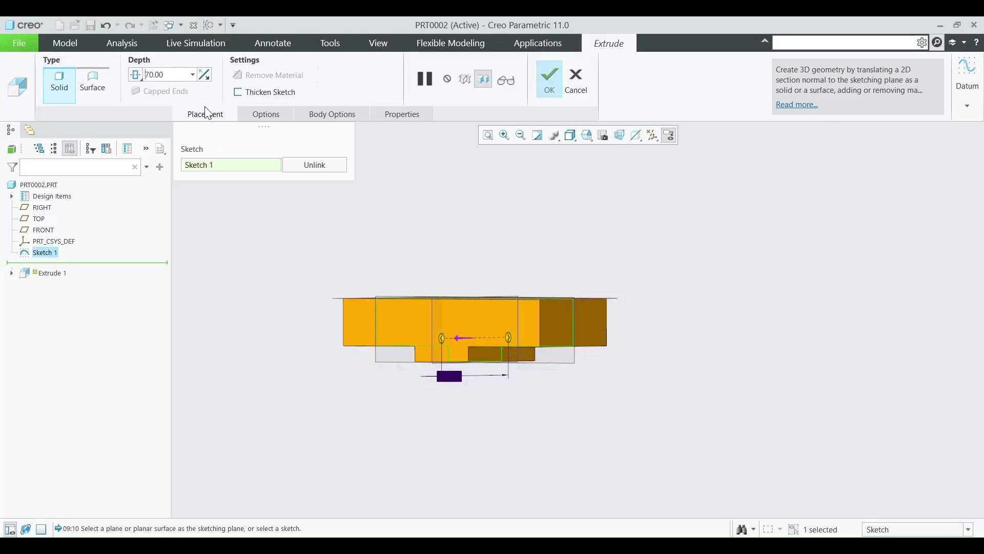
left_click(543, 79)
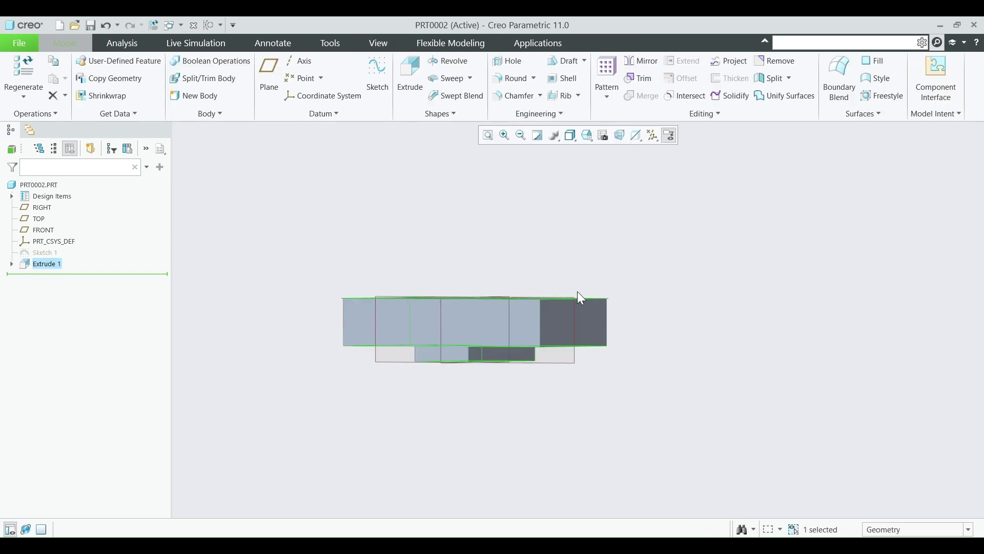
Step: Return the model to its default 3D orientation and turn off the display of all datum features
left_click(571, 135)
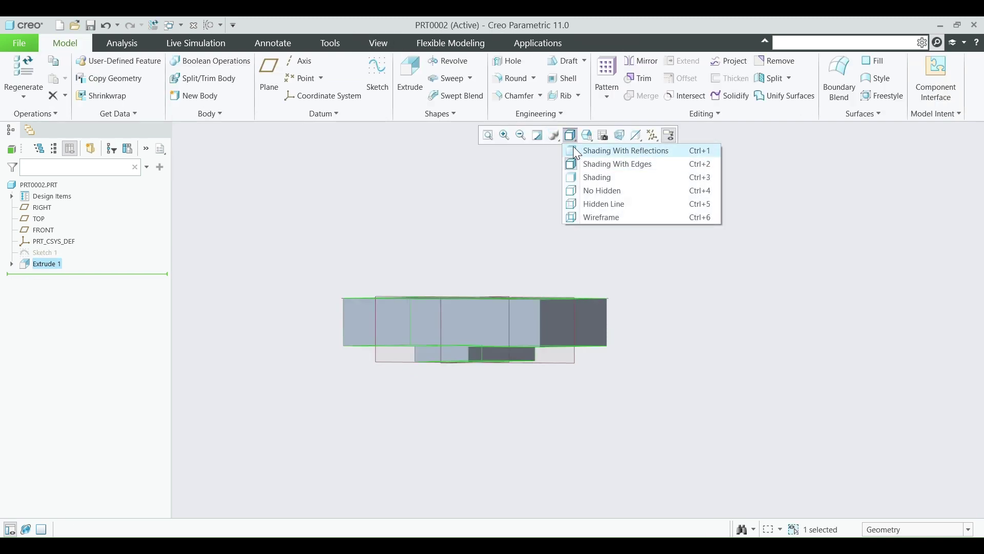
left_click(587, 135)
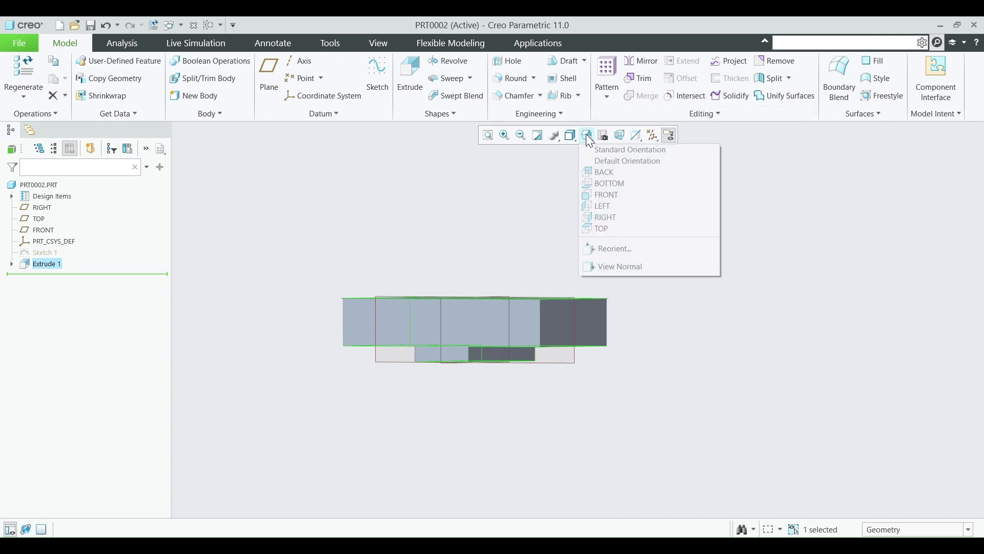
left_click(594, 157)
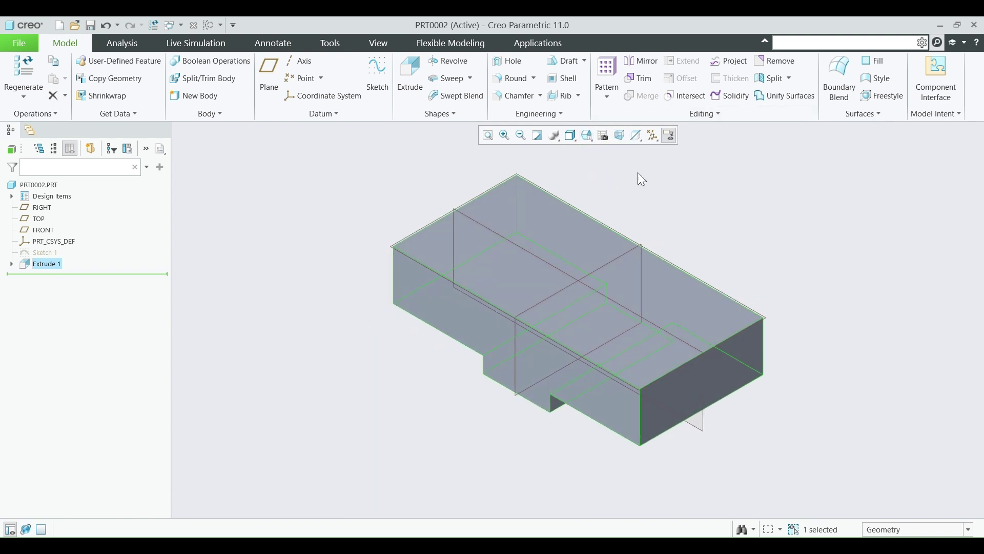
left_click(649, 136)
left_click(656, 151)
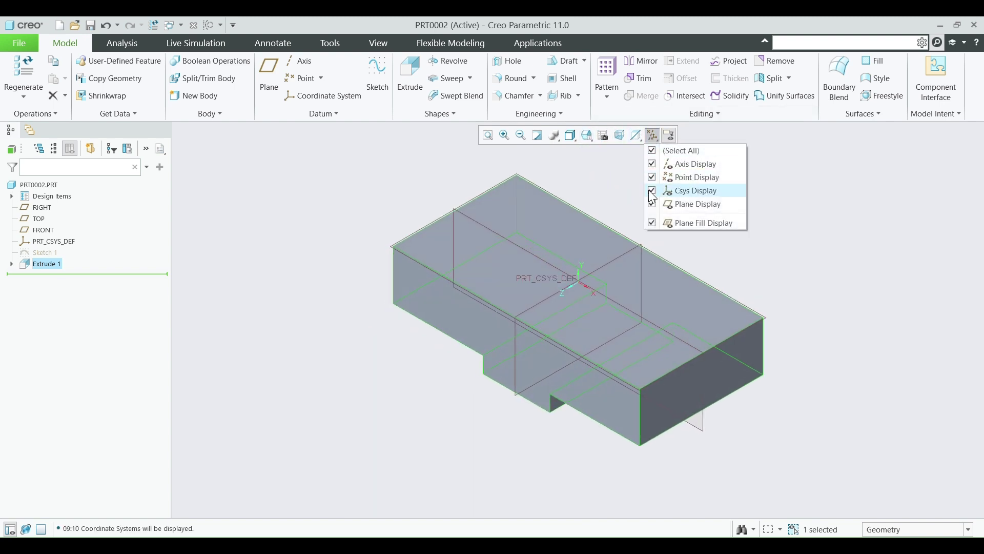
left_click(656, 151)
left_click(805, 274)
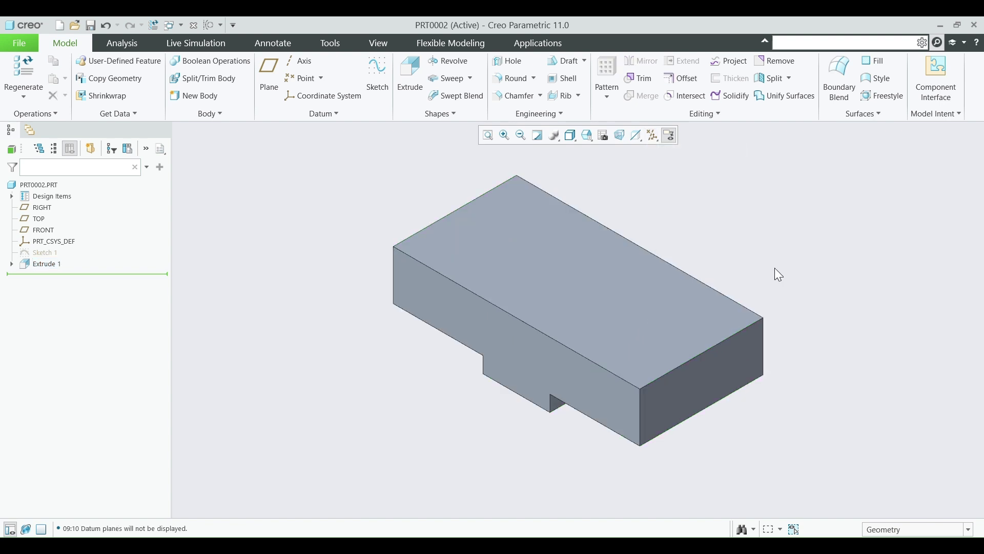
Step: Start a sketch on the base's stepped side face, view it square-on and check the upright's dimensions on the drawing
middle_click_drag(743, 223, 646, 290)
left_click(777, 339)
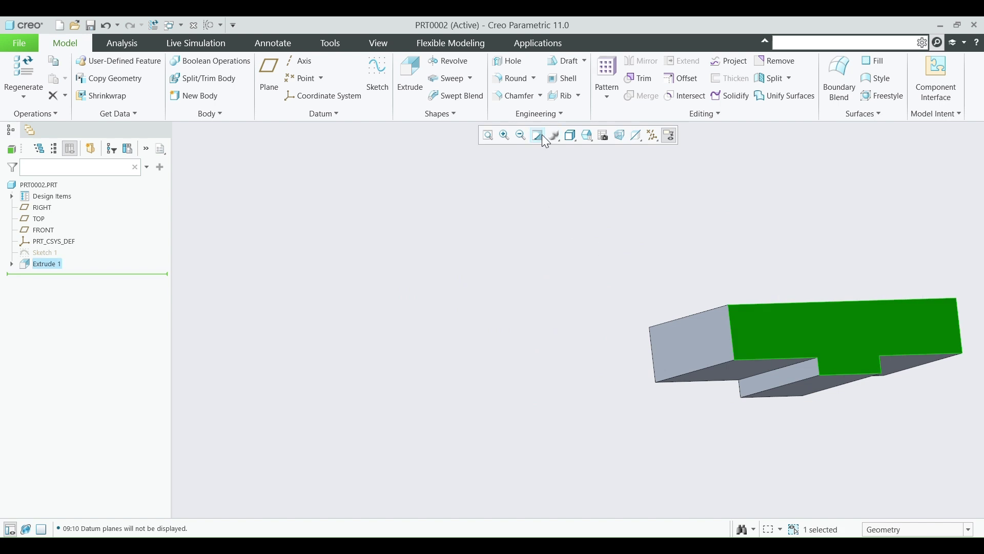
left_click(378, 72)
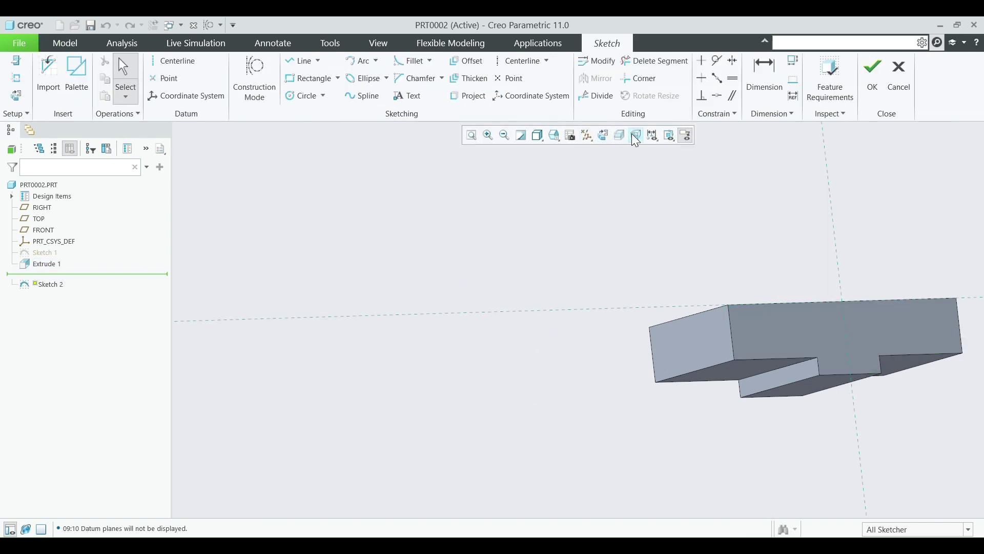
left_click(571, 137)
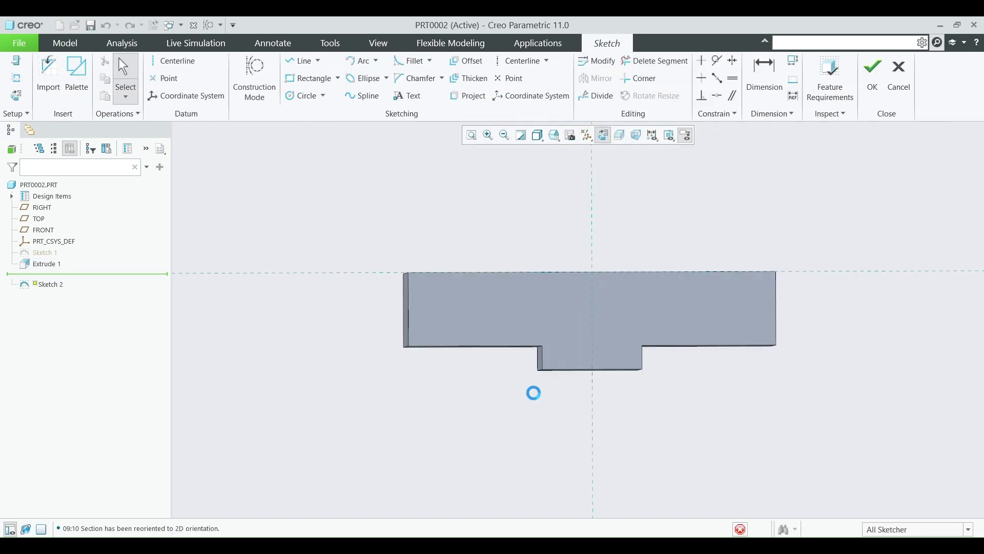
scroll(628, 304, "down", 1)
key("alt+Tab")
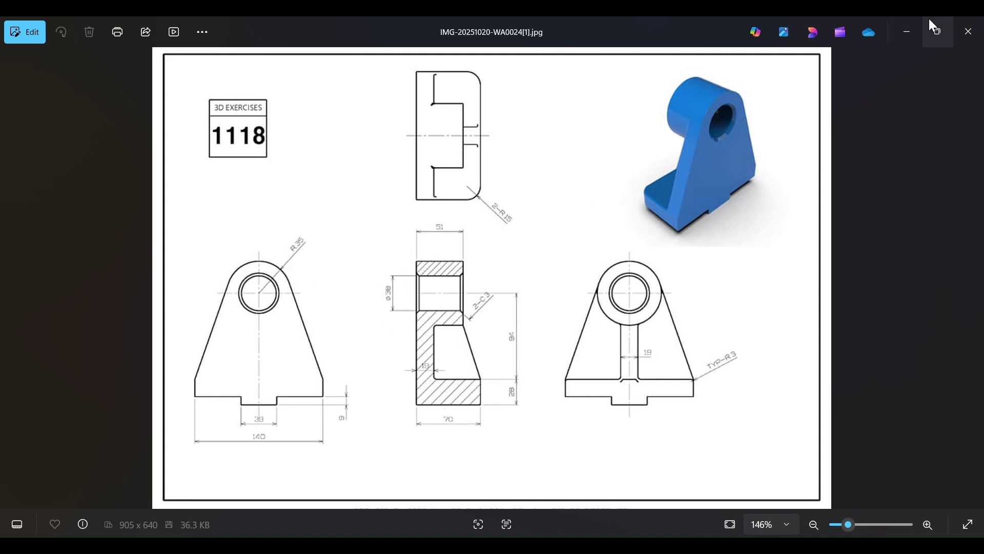
left_click(909, 32)
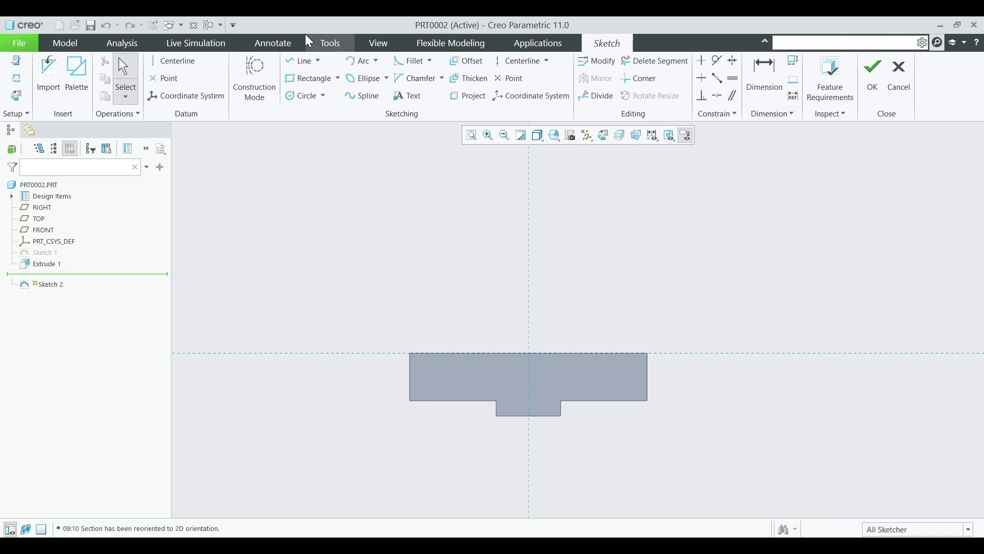
Step: Sketch two concentric circles, about 43 and 25 mm in diameter, on the vertical reference about 93 mm above the base's top edge
left_click(301, 96)
left_click(529, 194)
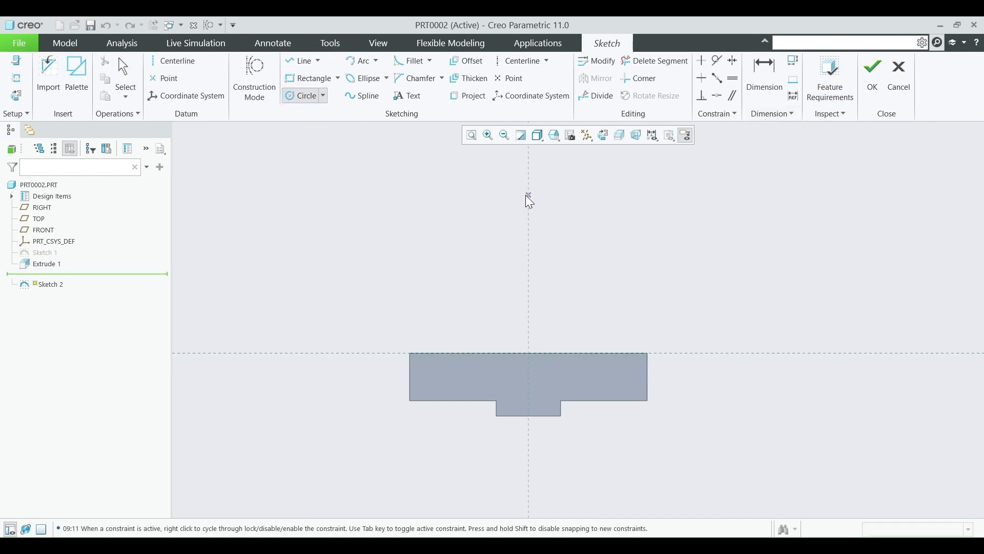
left_click(556, 219)
left_click(543, 211)
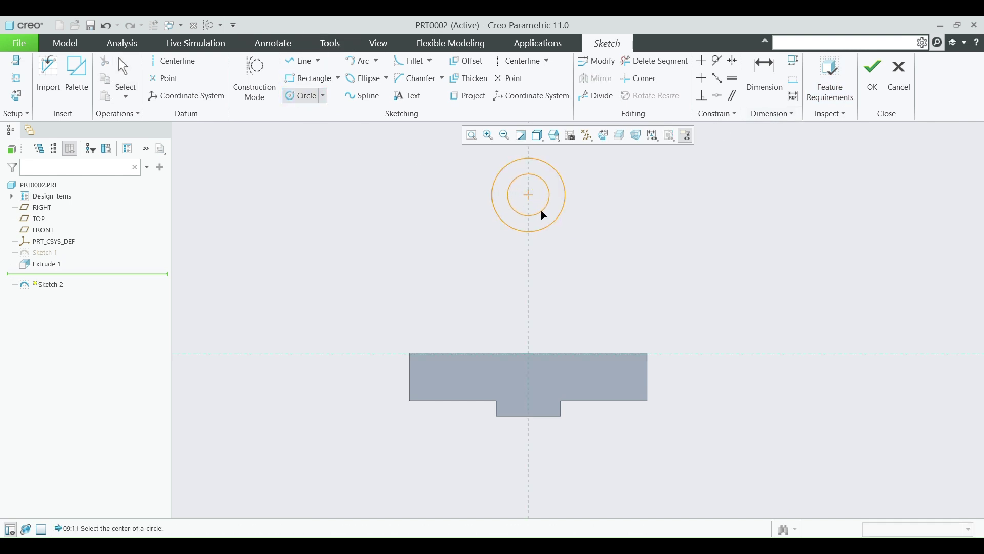
middle_click(545, 212)
Step: Set the outer circle's diameter to 70 mm, the inner to 38 mm, and their center height above the base to 94 mm
double_click(471, 160)
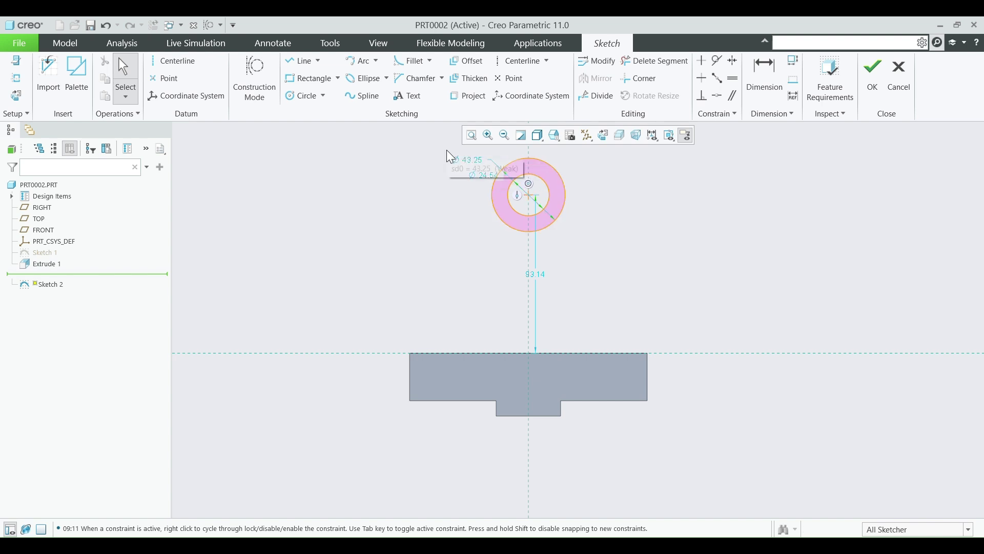
double_click(475, 161)
type("70")
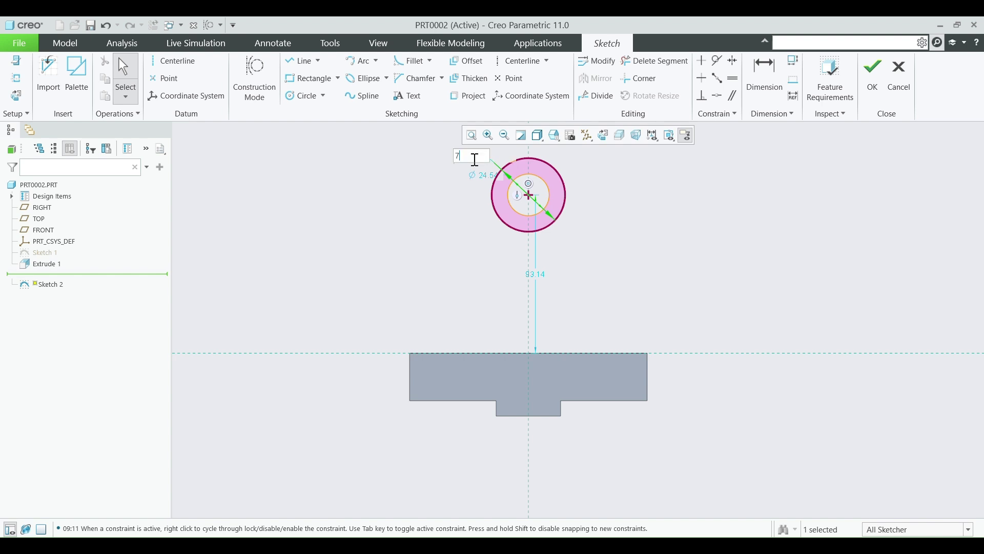
key("Return")
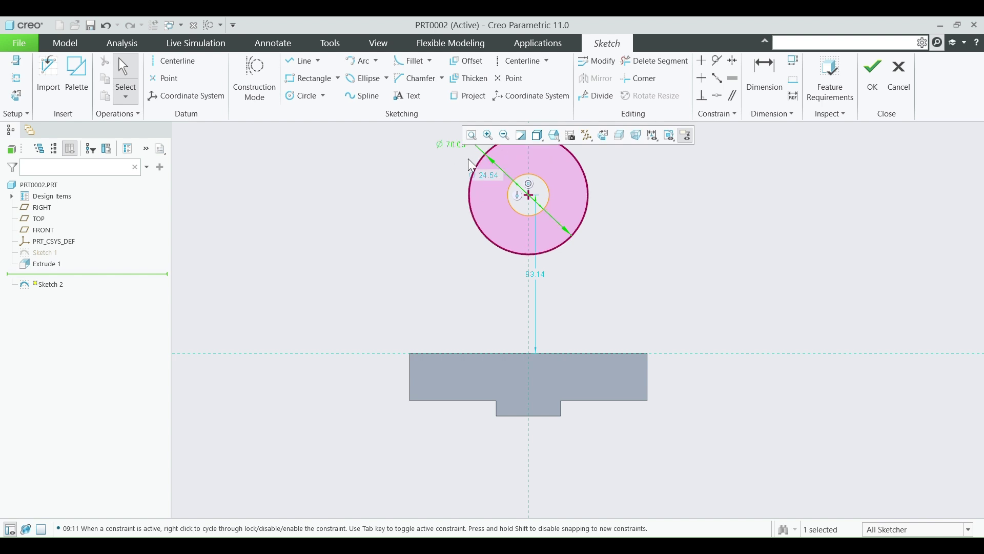
double_click(490, 176)
type("38")
key("Return")
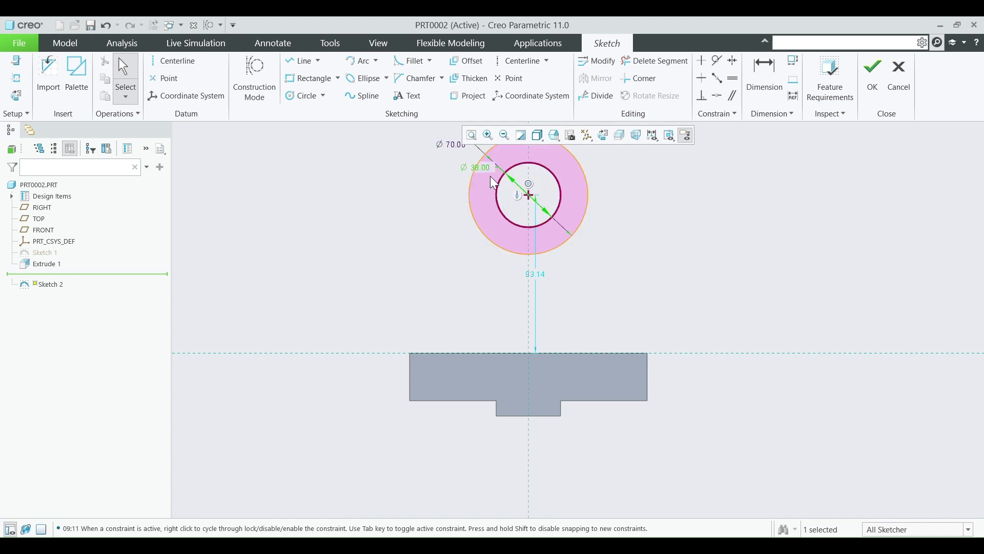
double_click(544, 278)
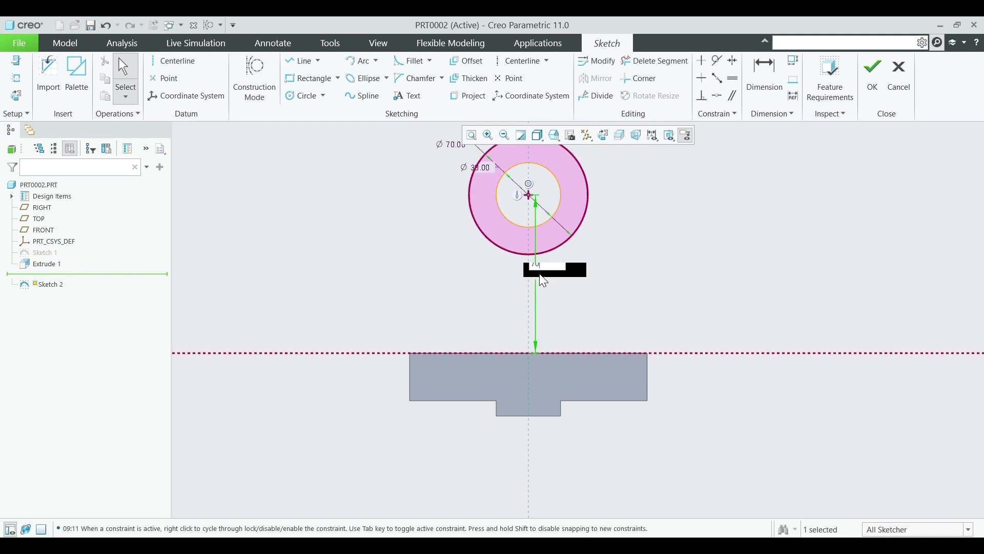
type("94")
key("Return")
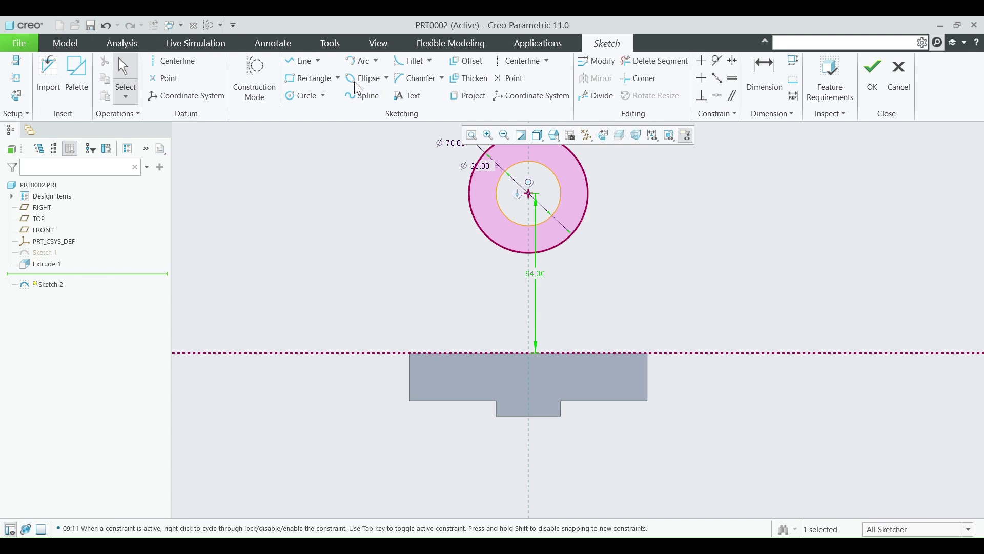
Step: Draw lines from both top corners of the base tangent to the outer circle, and join the corners with a baseline
left_click(302, 61)
left_click(410, 353)
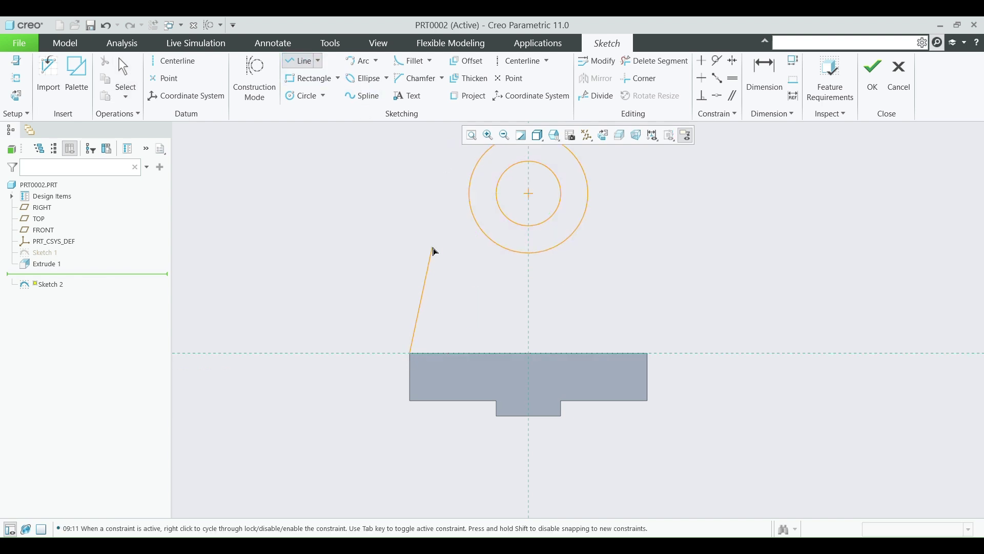
left_click(470, 177)
middle_click(480, 197)
left_click(647, 354)
left_click(585, 180)
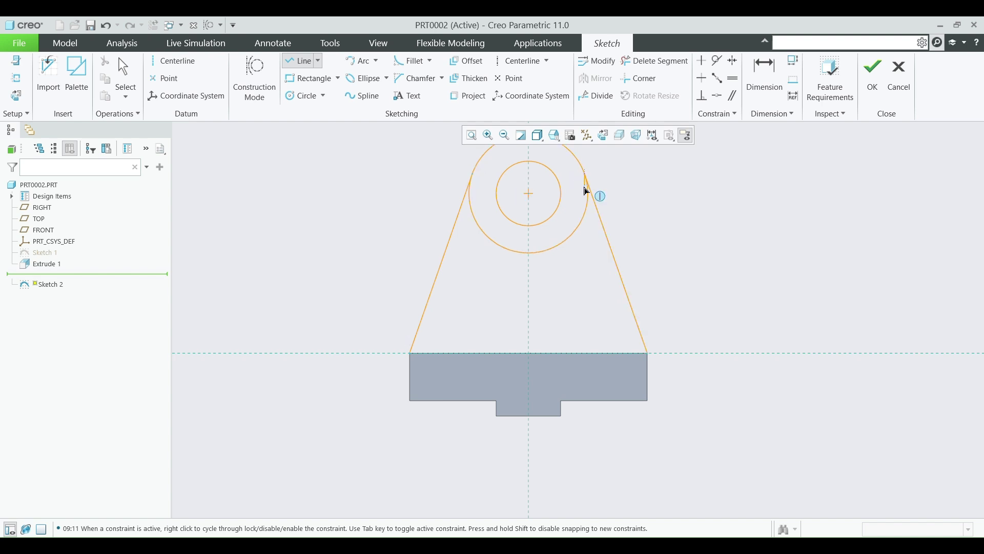
middle_click(394, 365)
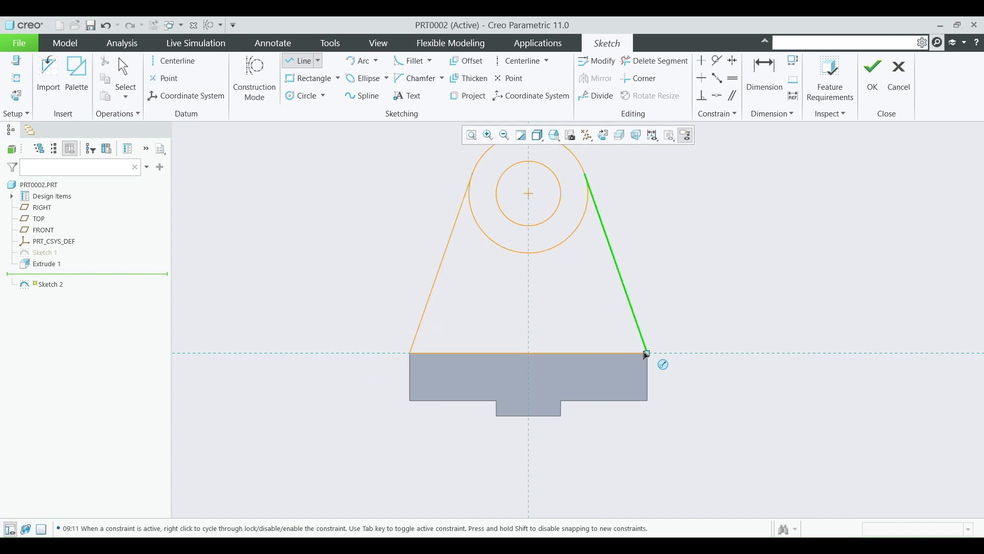
middle_click(644, 354)
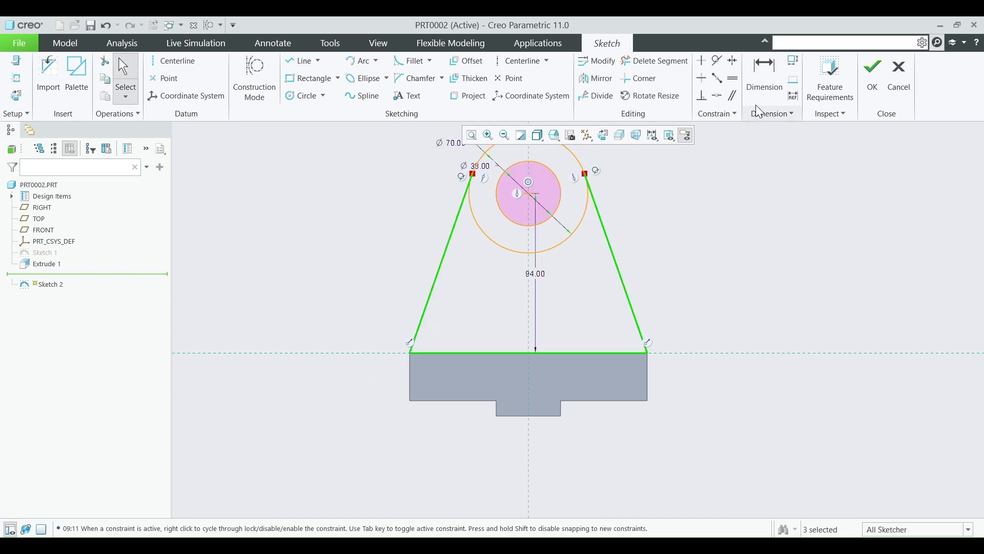
Step: Trim away the outer circle's lower arc between the tangent lines and finish the upright's sketch
left_click(653, 72)
left_click(559, 246)
left_click(493, 250)
middle_click(554, 253)
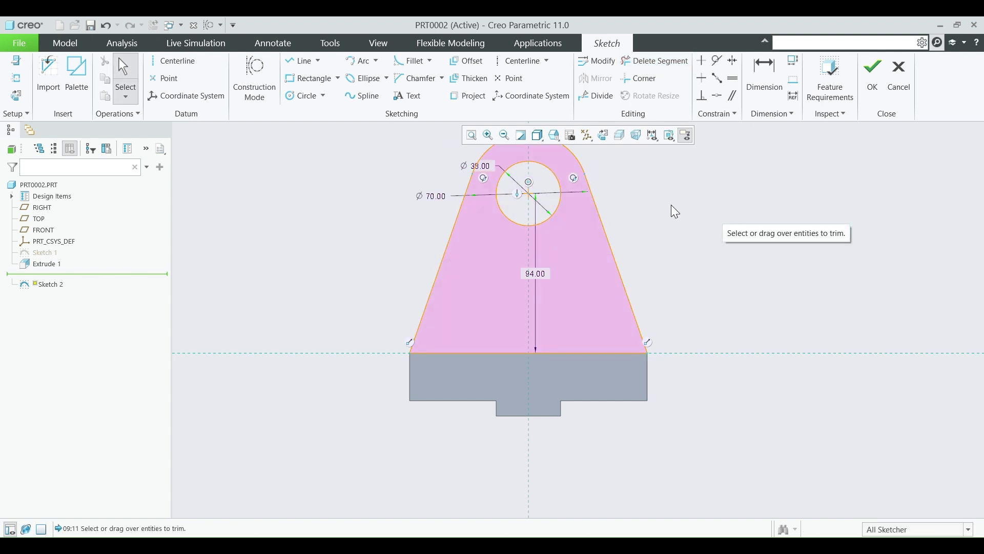
scroll(586, 367, "up", 4)
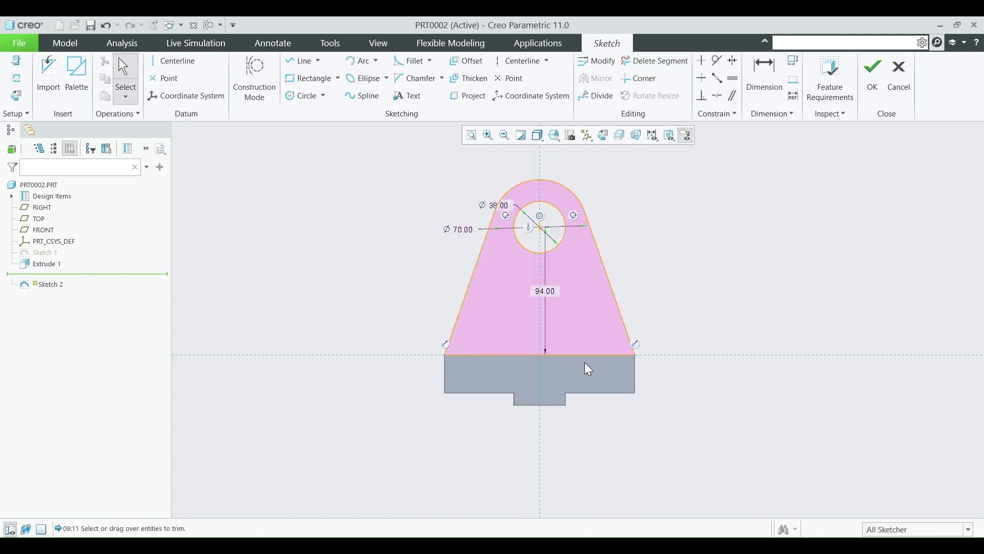
left_click(879, 78)
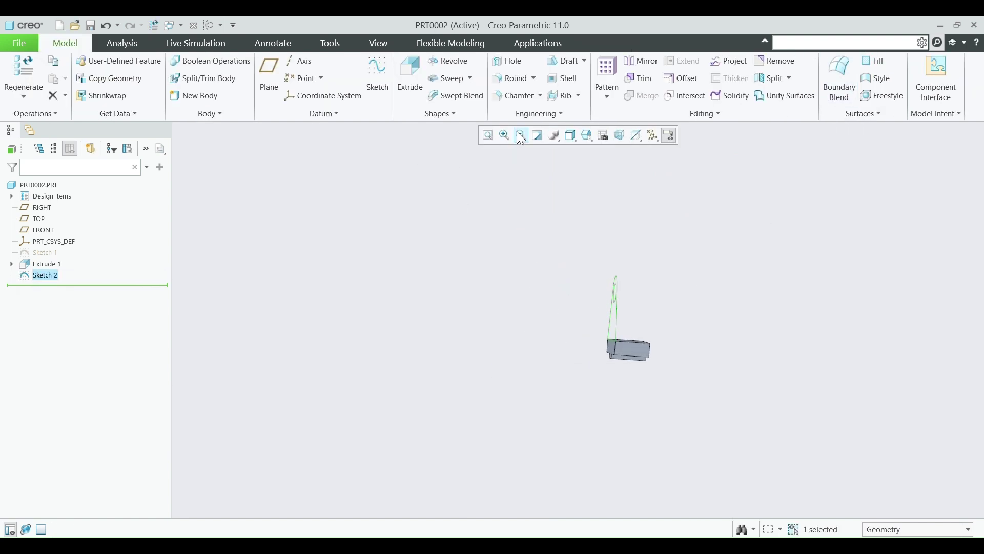
Step: Extrude the upright profile as a solid 19 mm deep, with the direction flipped so it lies over the base
left_click(413, 77)
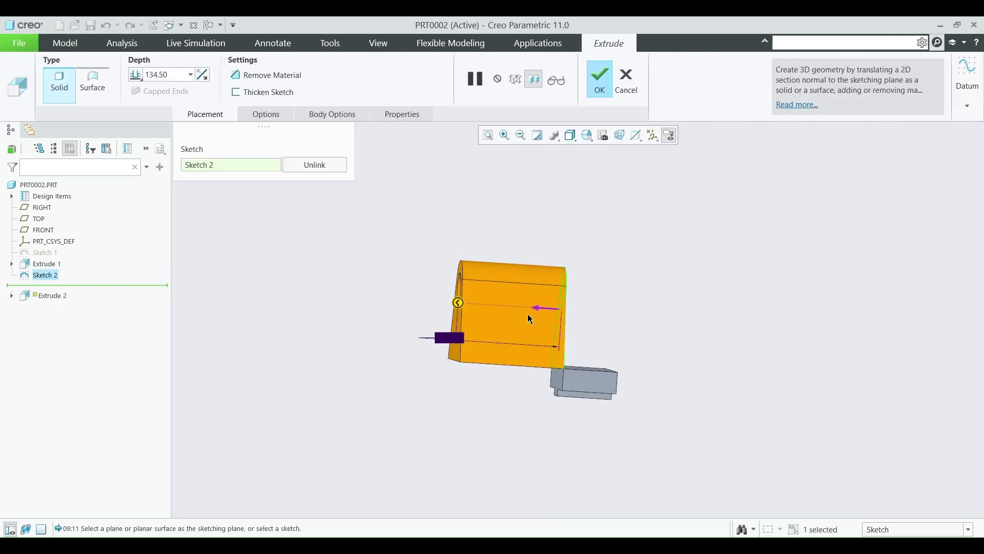
left_click(534, 309)
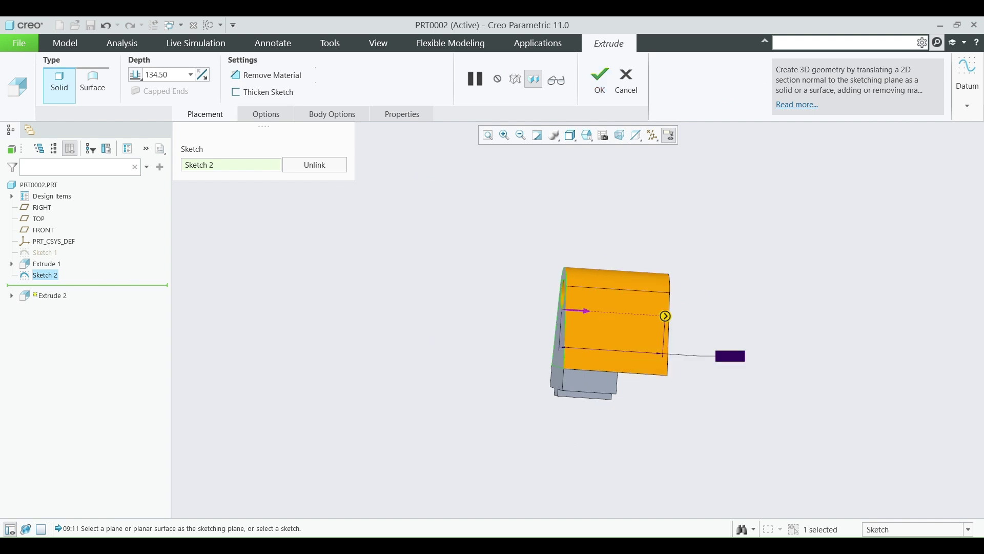
key("alt+Tab")
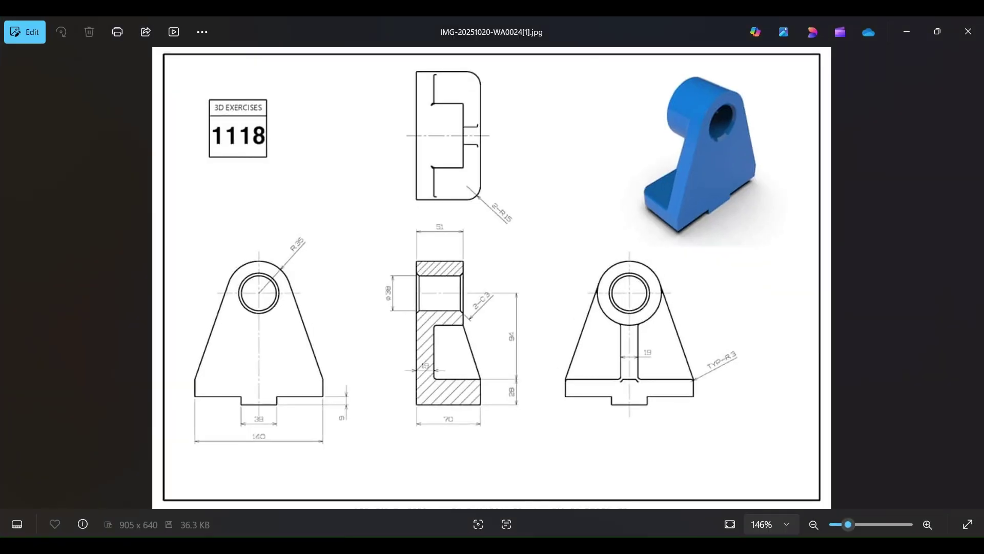
key("alt+Tab")
double_click(176, 75)
type("1")
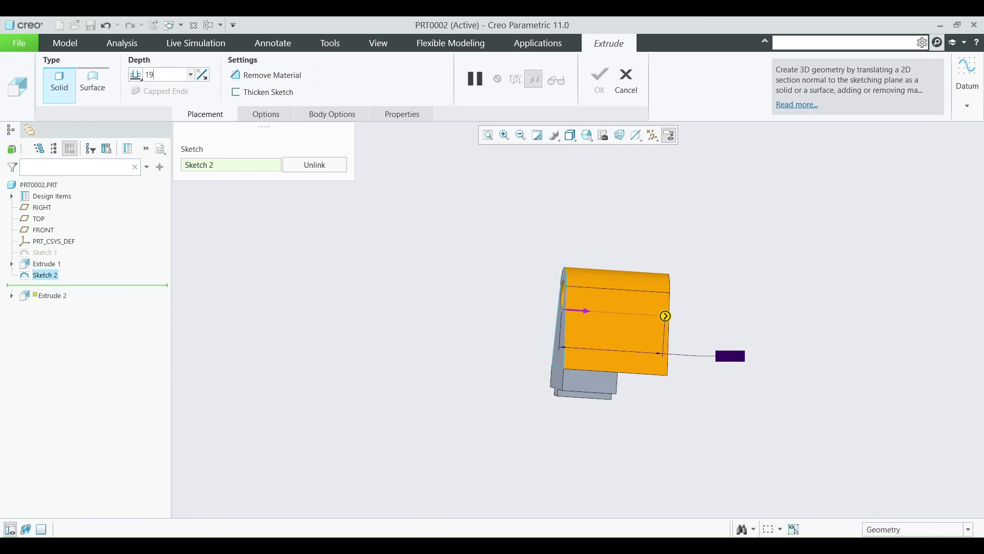
type("9")
key("Return")
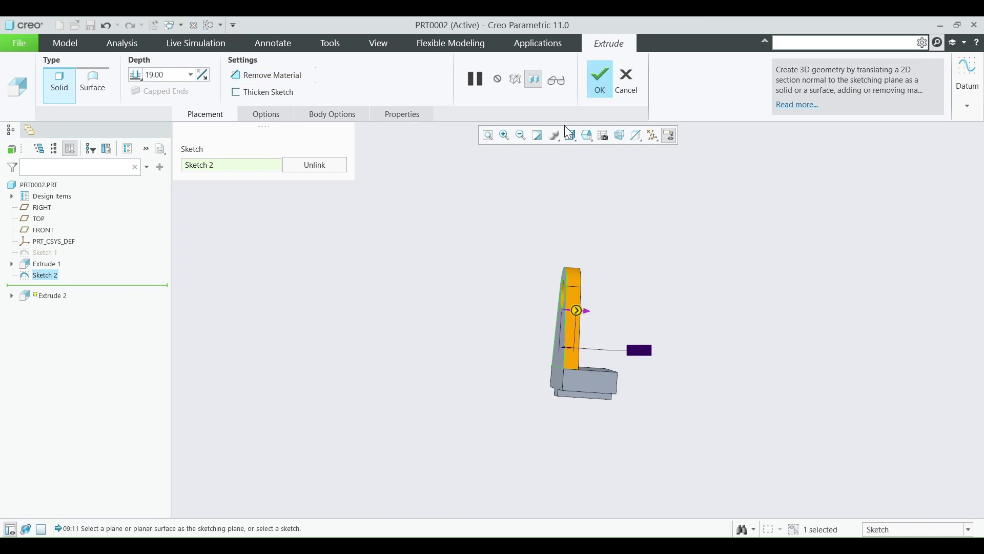
left_click(601, 83)
middle_click_drag(613, 331, 563, 324)
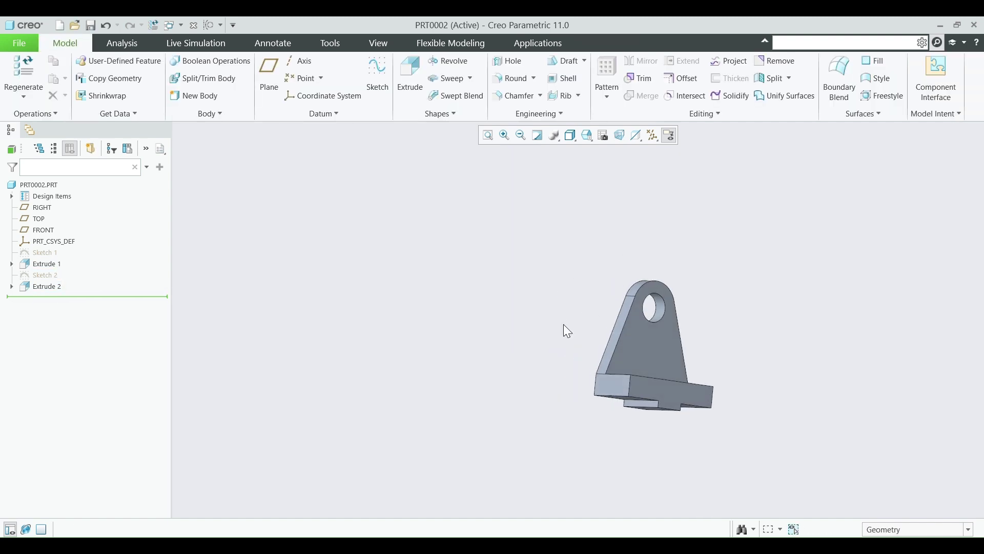
Step: Check the boss on the drawing, then start a sketch on the upright's face above the ledge and view it square-on
key("alt+Tab")
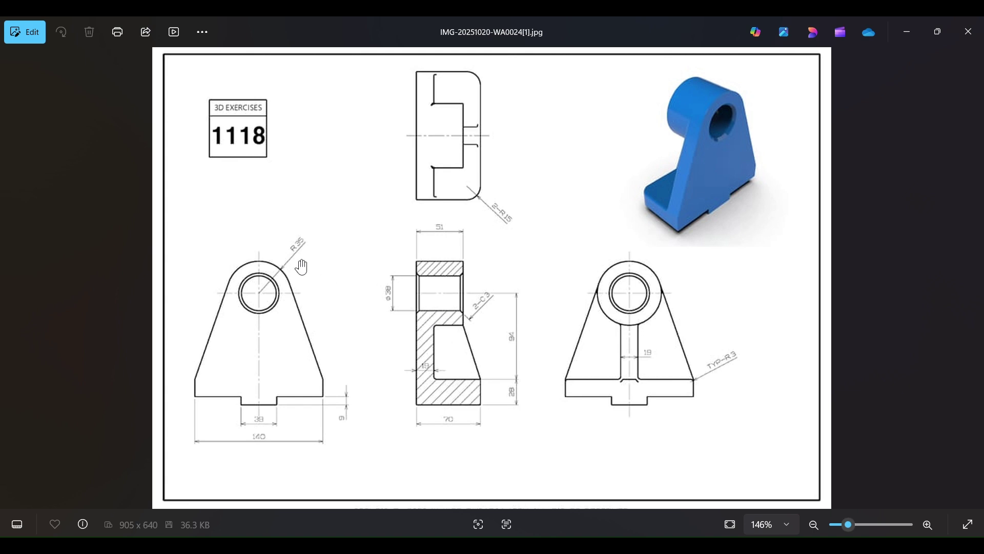
left_click(912, 33)
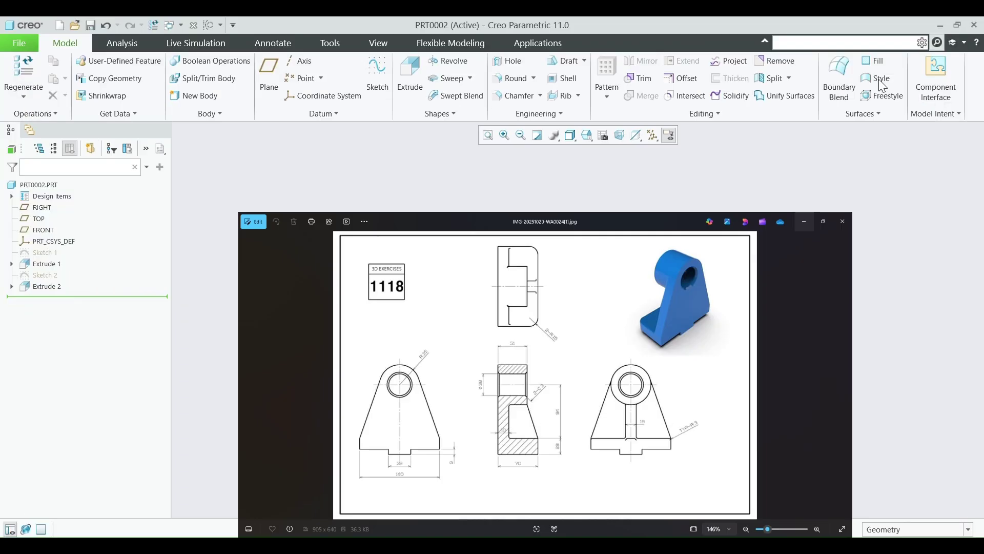
left_click(666, 326)
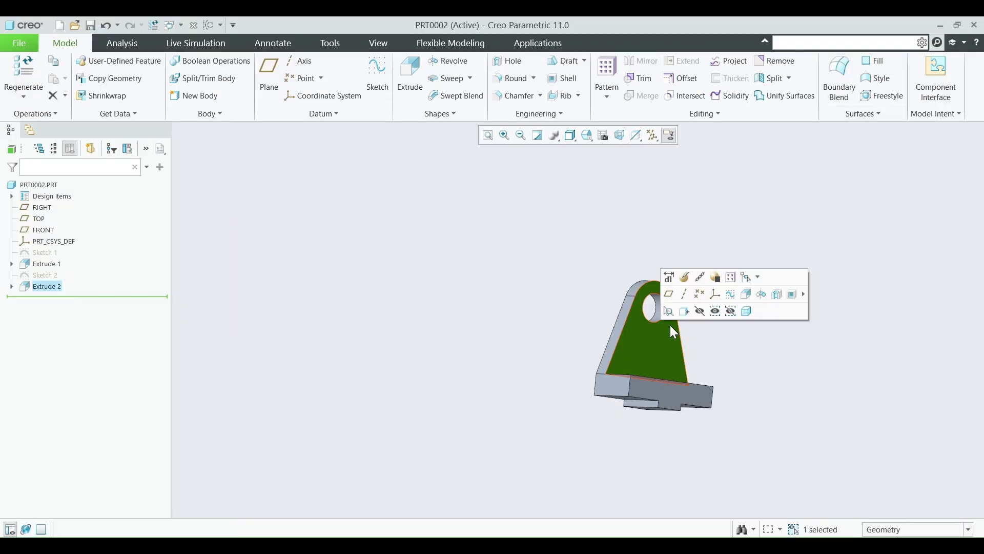
left_click(380, 73)
left_click(621, 136)
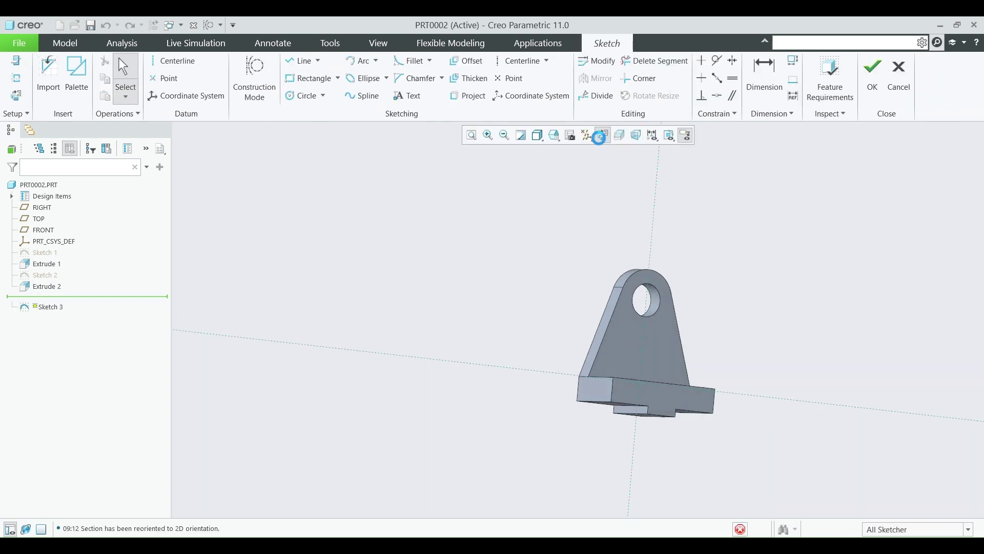
Step: Draw two concentric circles coinciding with the hole's edge and the upright's rounded top, and finish the sketch
left_click(302, 96)
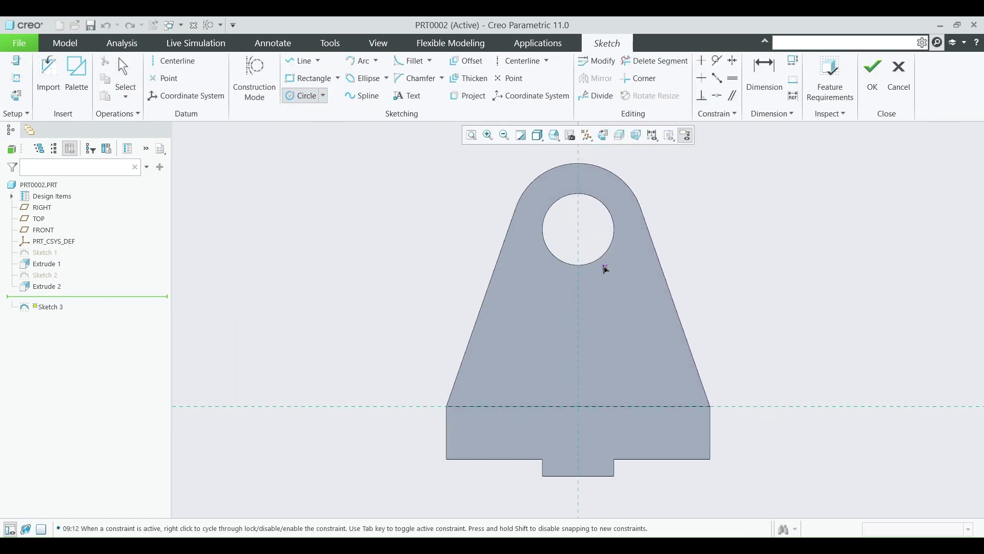
left_click(613, 217)
left_click(579, 230)
left_click(620, 183)
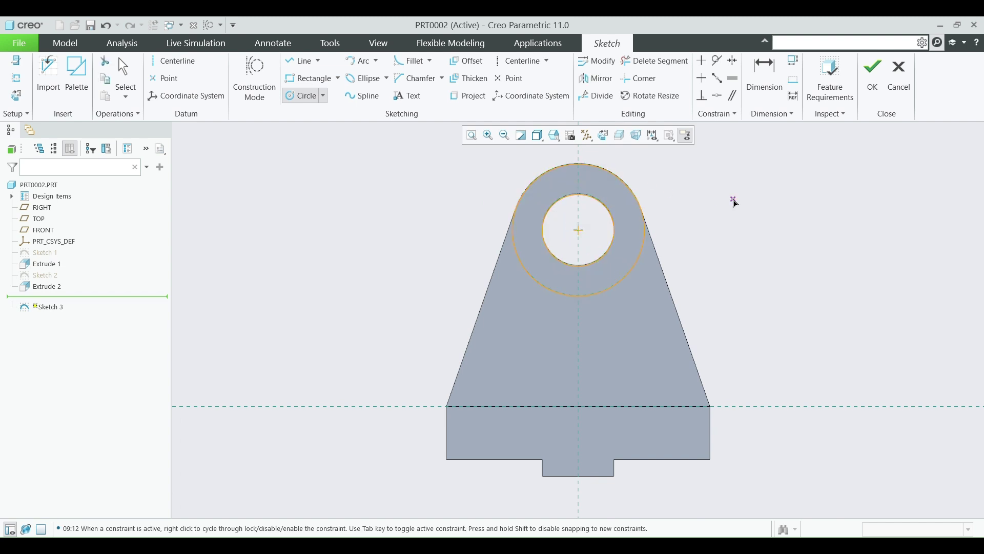
middle_click(733, 204)
left_click(871, 75)
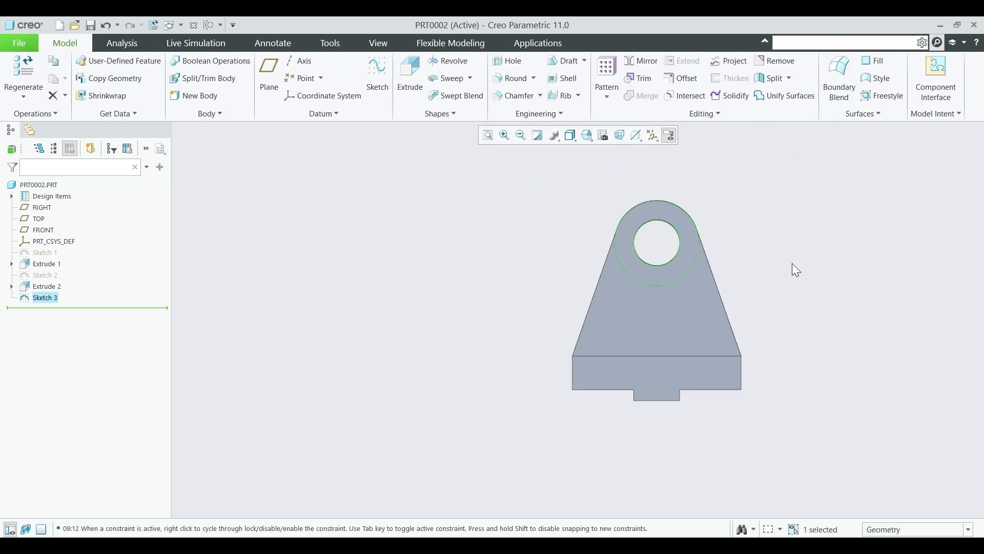
Step: Extrude the boss sketch outward from the upright to a depth of 51-19 (32 mm), checking the boss length on the drawing
left_click(411, 76)
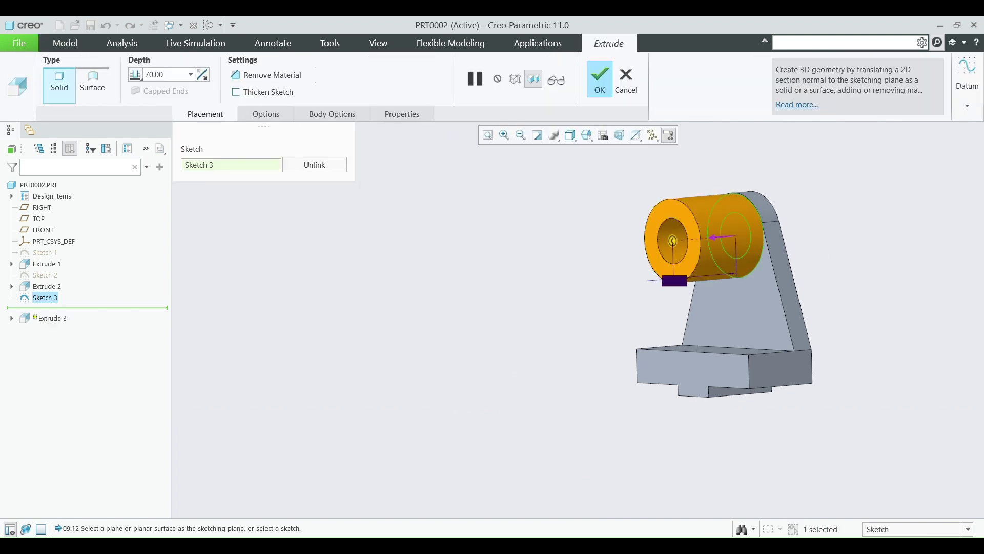
key("alt+Tab")
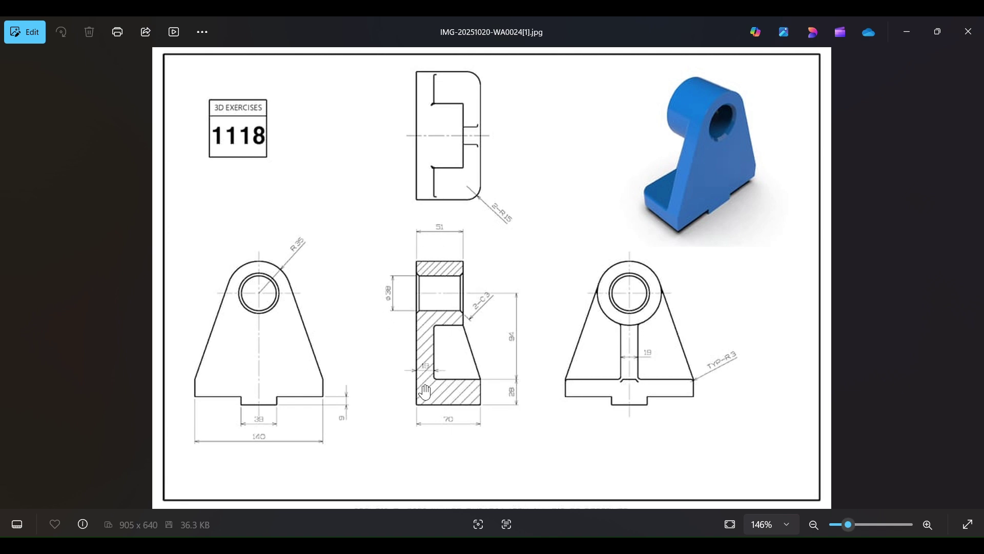
key("alt+Tab")
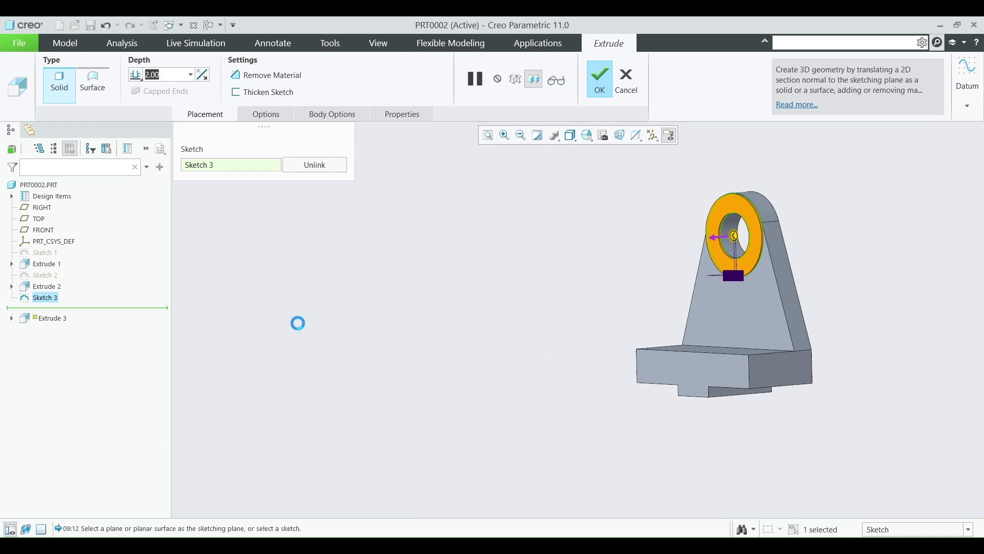
key("ctrl+z")
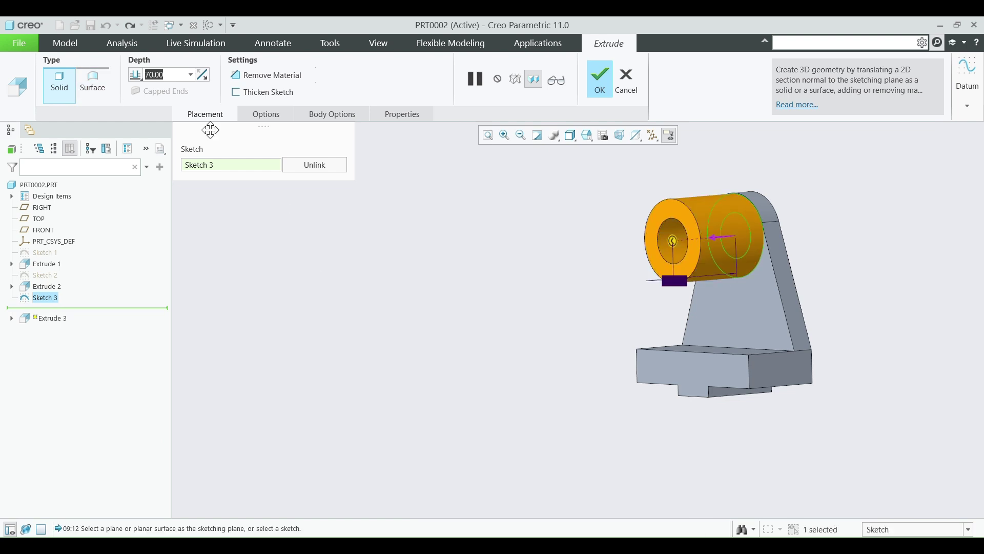
type("51")
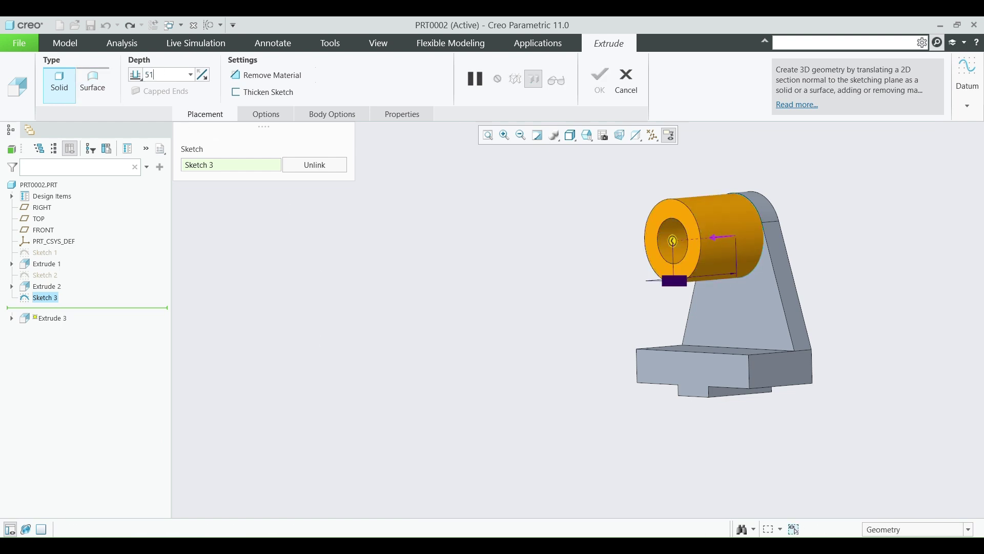
type("-19")
key("Return")
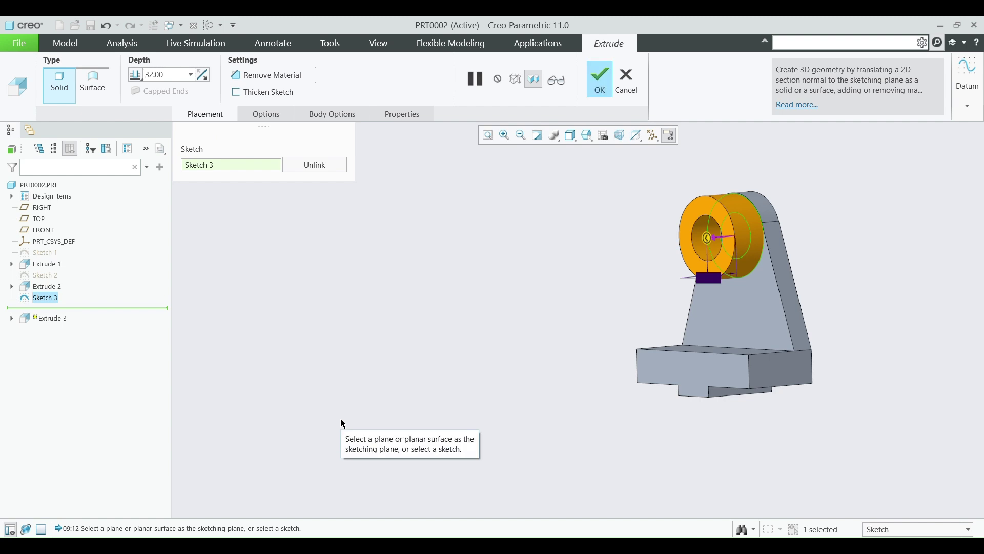
left_click(601, 82)
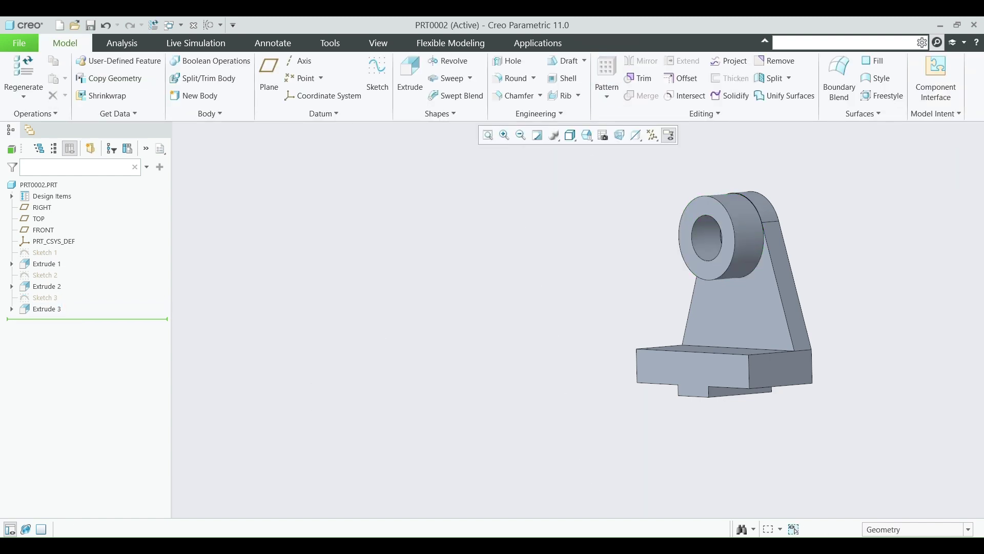
Step: Check the rib on the drawing, display the datum planes, and start a sketch on the RIGHT plane viewed square-on
left_click(643, 544)
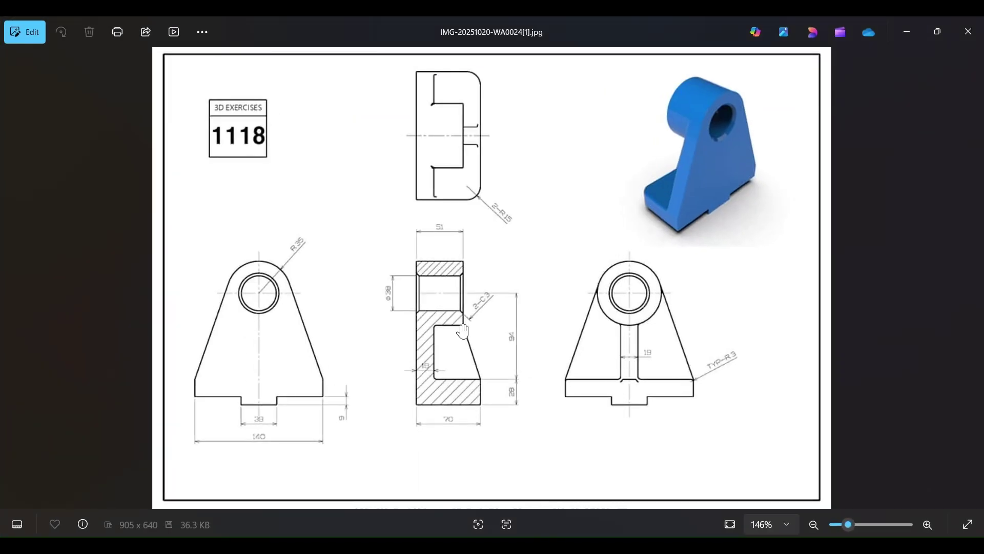
left_click(906, 32)
left_click(653, 135)
left_click(668, 203)
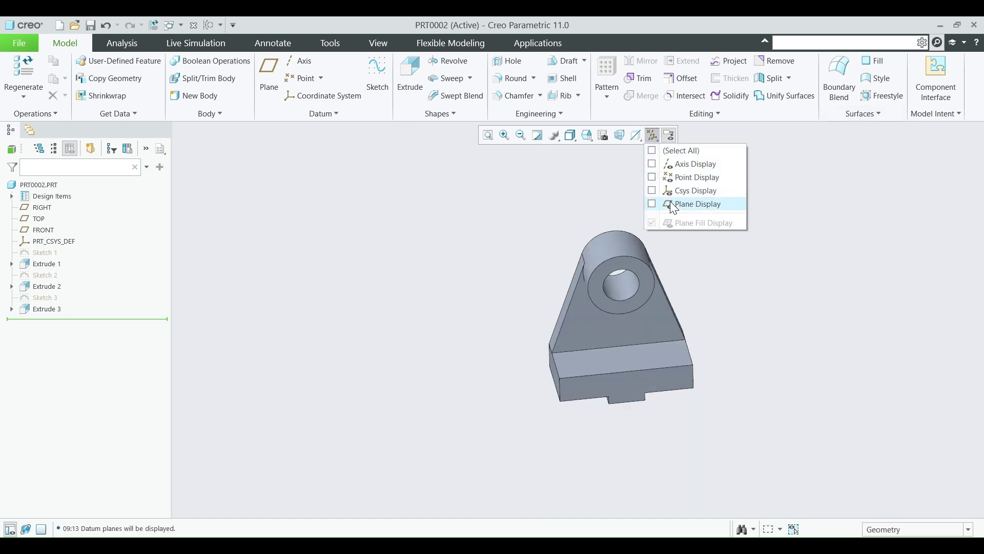
left_click(615, 303)
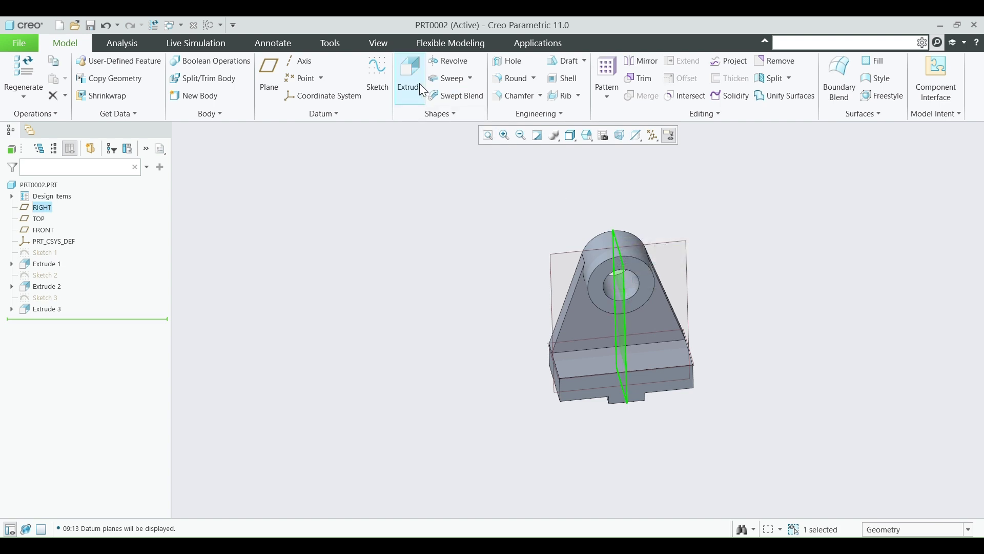
left_click(381, 74)
left_click(602, 135)
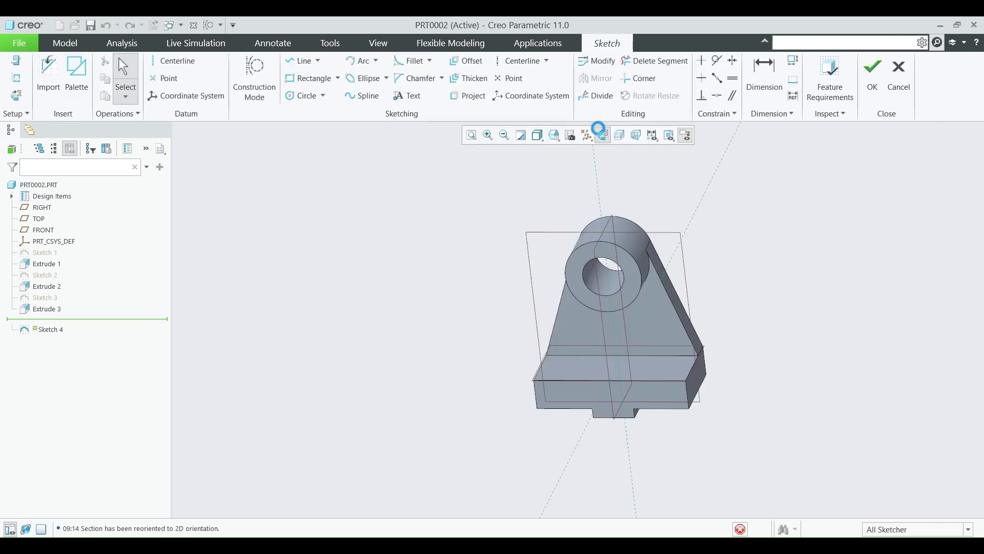
Step: Sketch a slanted line from the boss's lower front corner to the base's upper front corner and finish the sketch
left_click(300, 61)
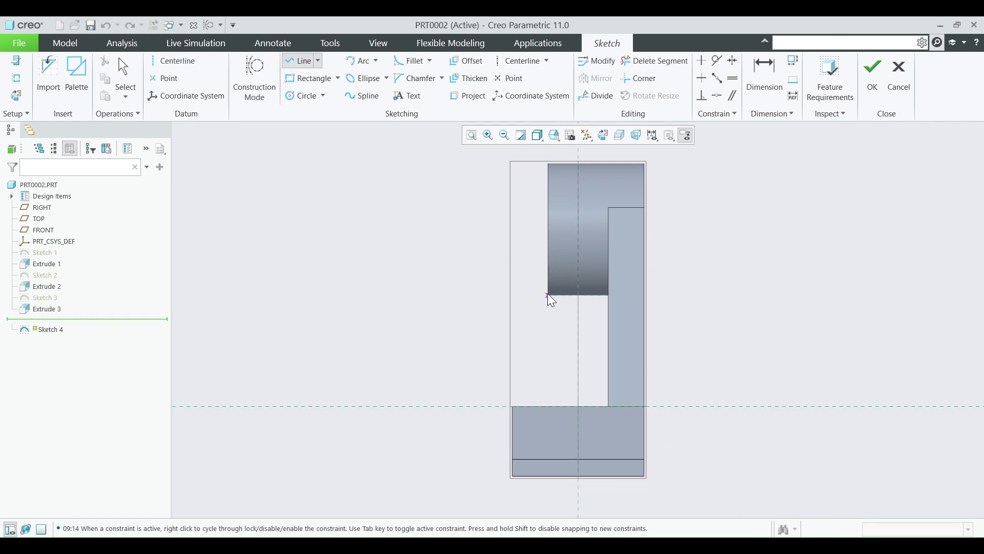
middle_click(521, 405)
middle_click(546, 391)
left_click(868, 78)
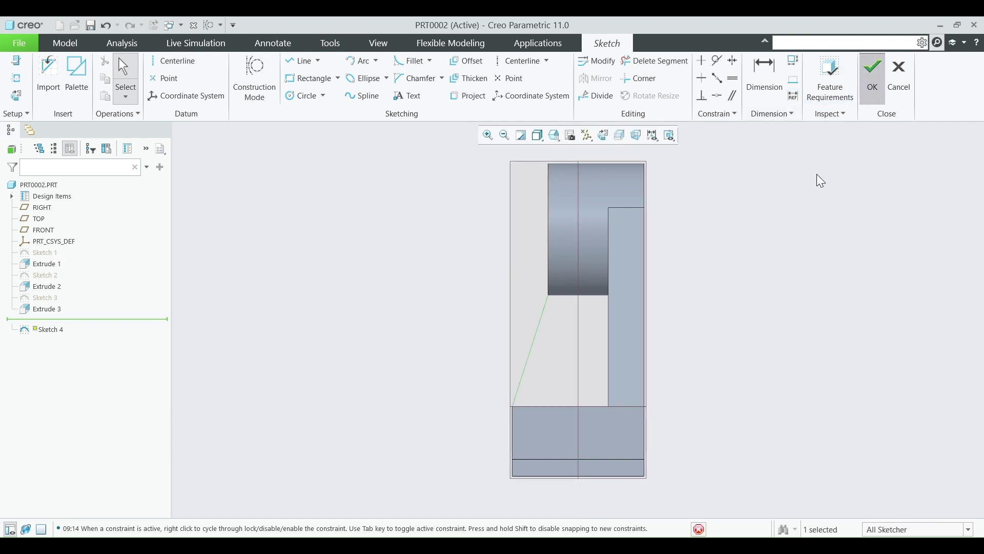
Step: Create a 19 mm wide profile rib from the slanted line, with the fill direction flipped toward the upright
left_click(579, 95)
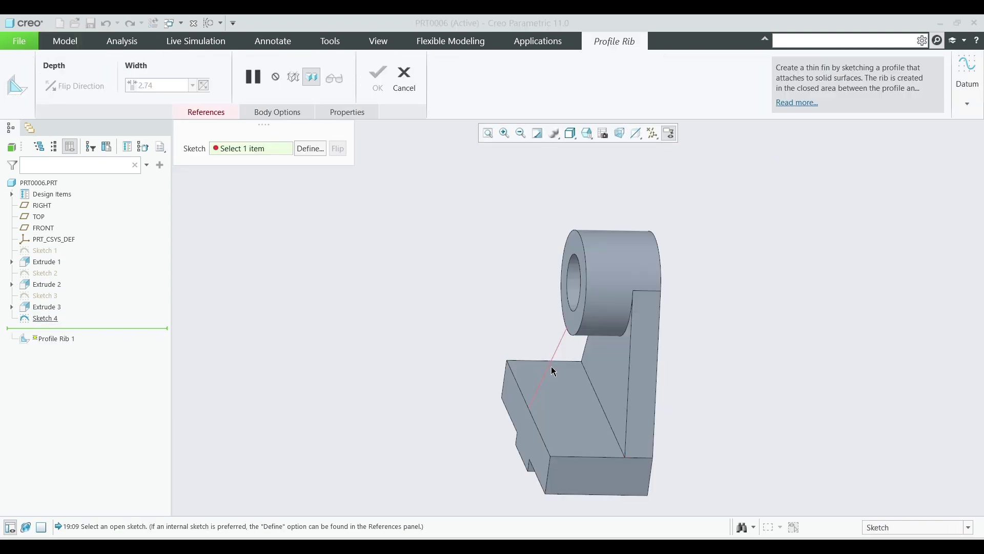
left_click(550, 368)
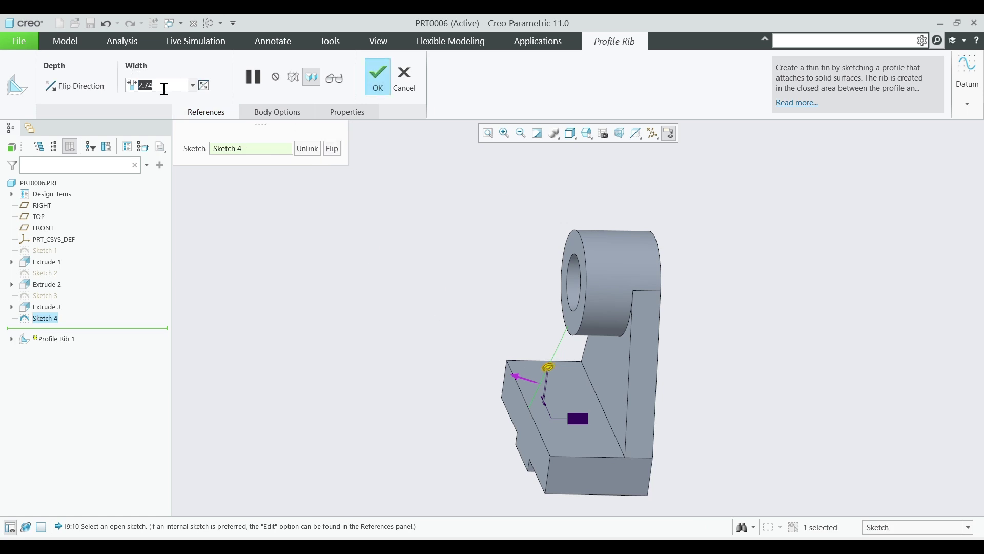
type("19")
key("Return")
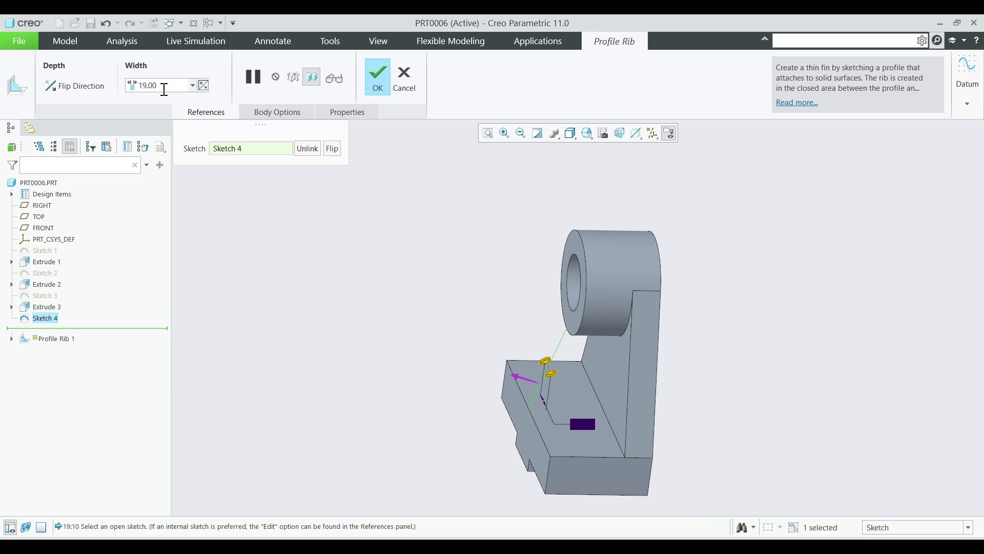
left_click(527, 378)
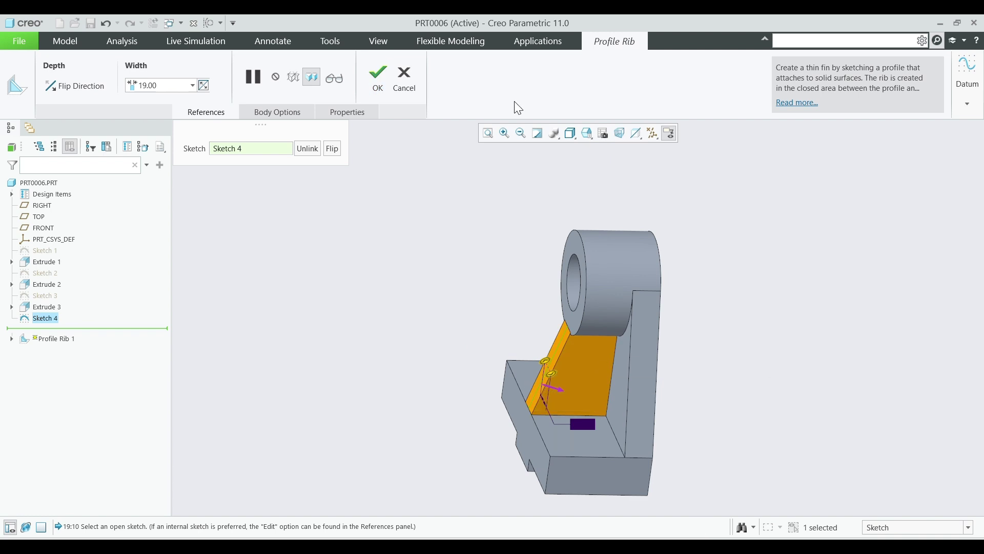
left_click(379, 76)
middle_click_drag(413, 302, 382, 290)
Step: Check the drawing, then chamfer the bore's edges on the boss face and the upright's back face with D x D at 3 mm
key("alt+Tab")
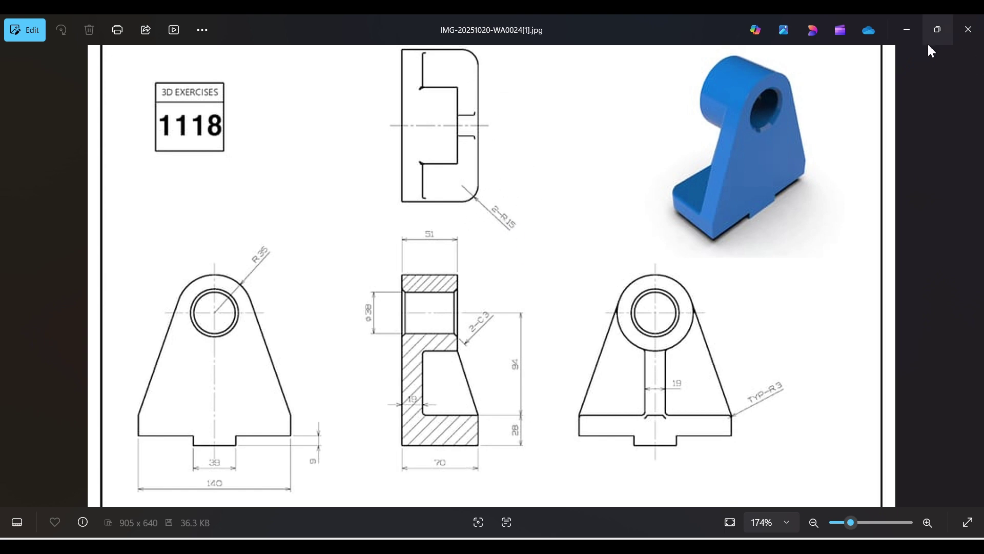
left_click(908, 30)
middle_click_drag(559, 269, 547, 305)
left_click(519, 94)
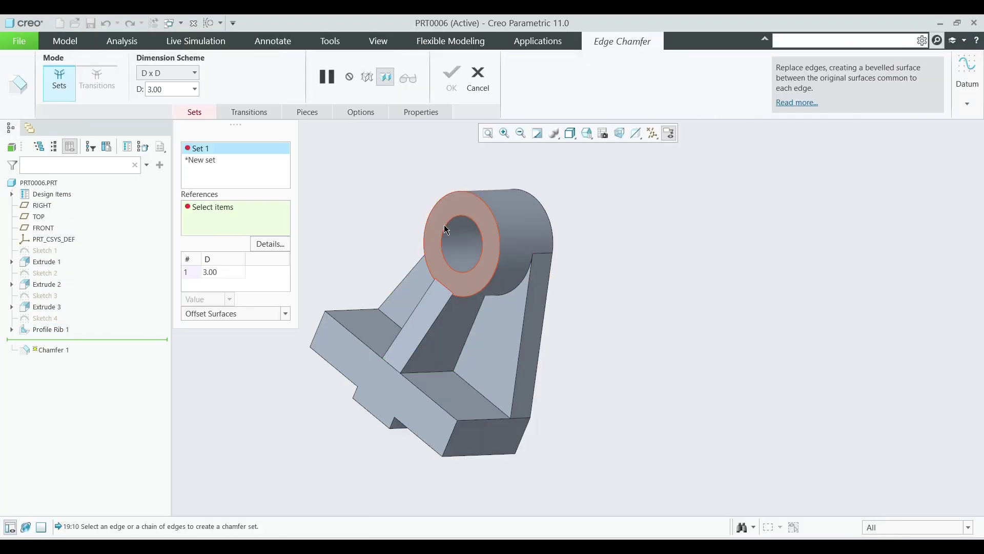
left_click(475, 229)
middle_click_drag(475, 229, 577, 225)
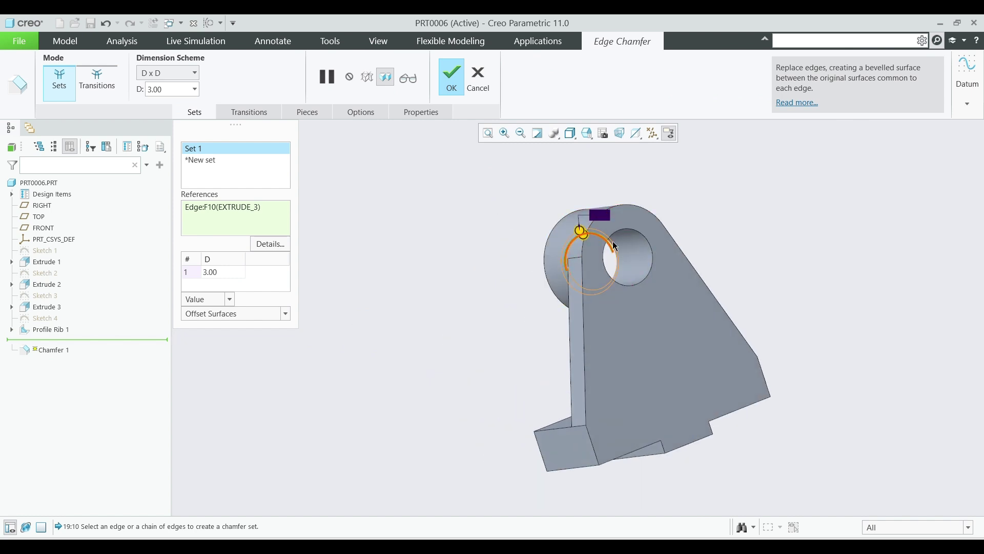
left_click(626, 231)
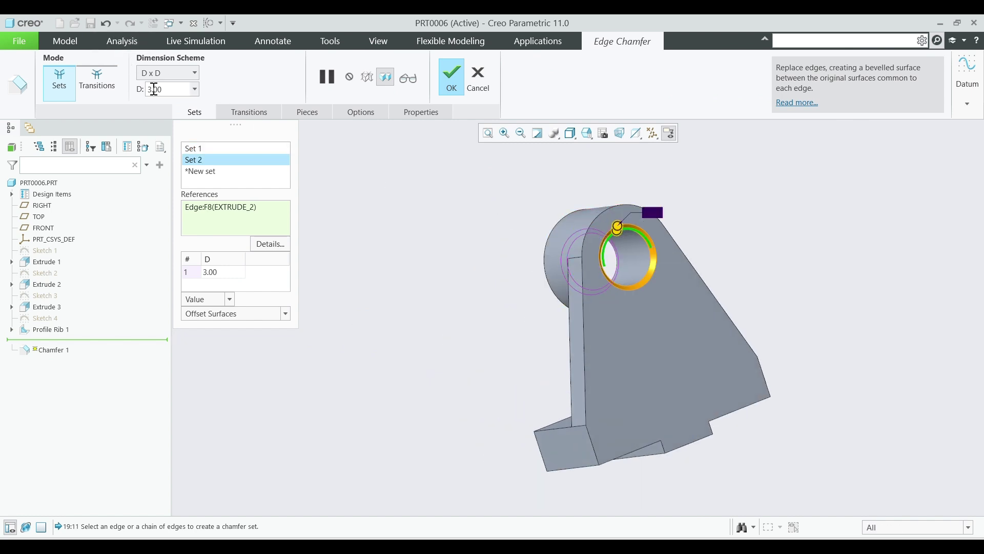
left_click(451, 86)
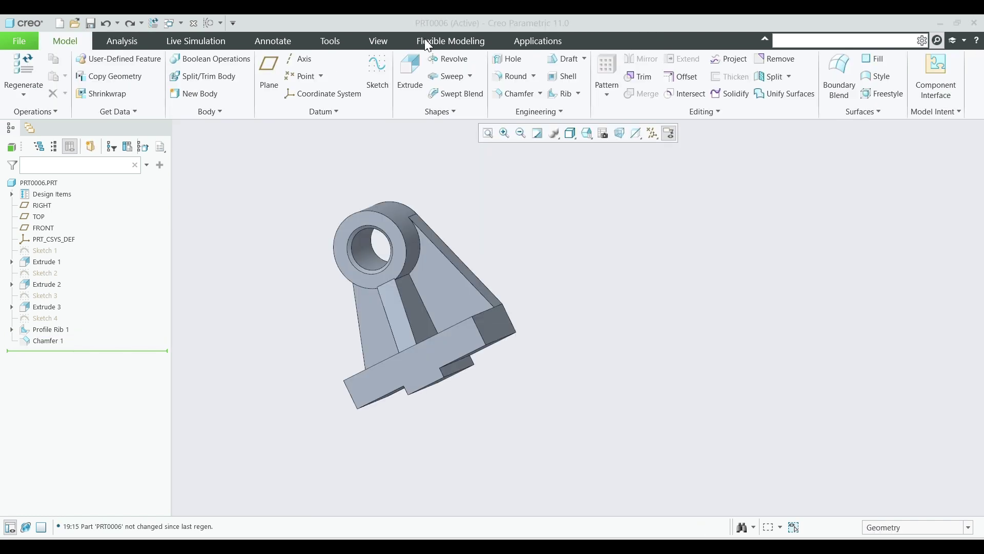
Step: Round the two front vertical corners of the base with a 15 mm radius
left_click(507, 76)
left_click(481, 336)
middle_click_drag(482, 336, 541, 325)
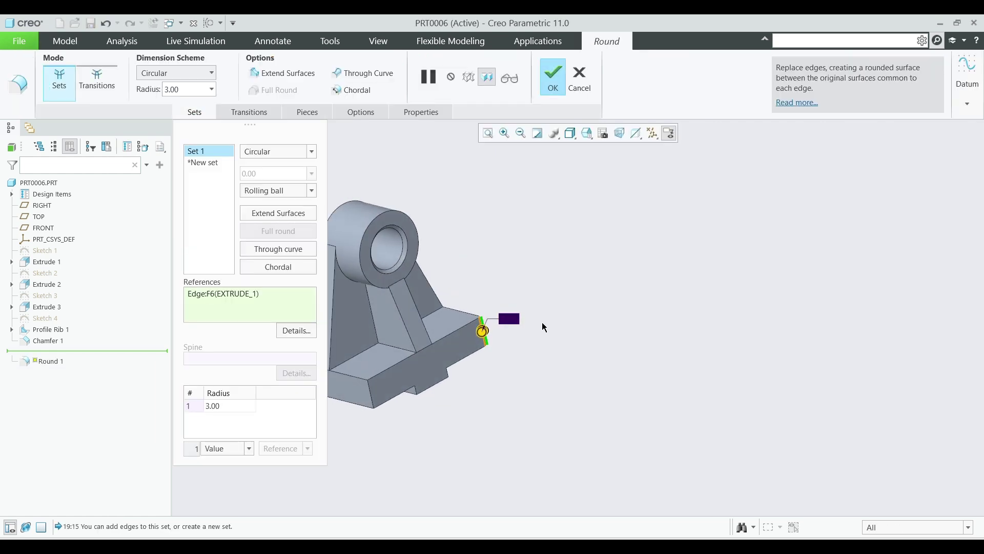
left_click(371, 393, "ctrl")
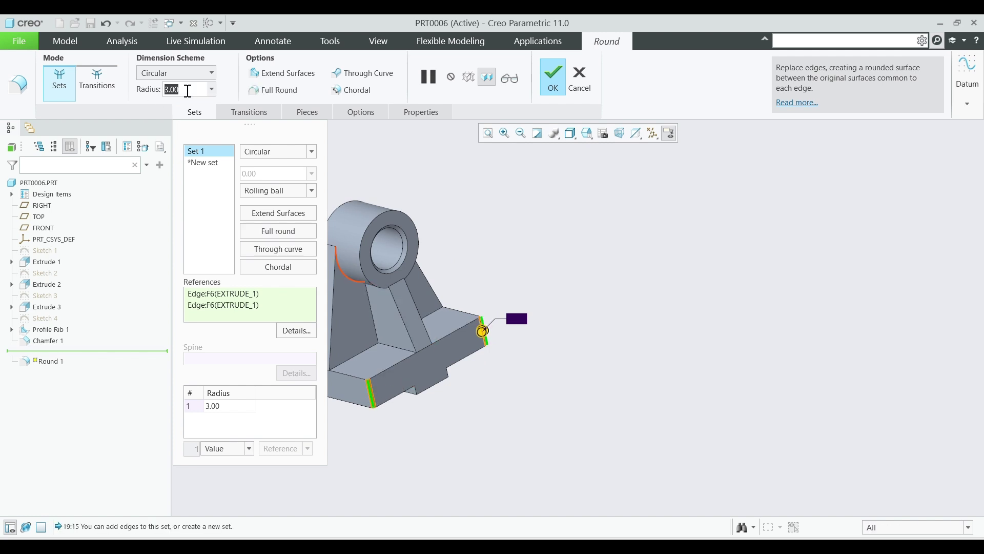
type("15")
key("Return")
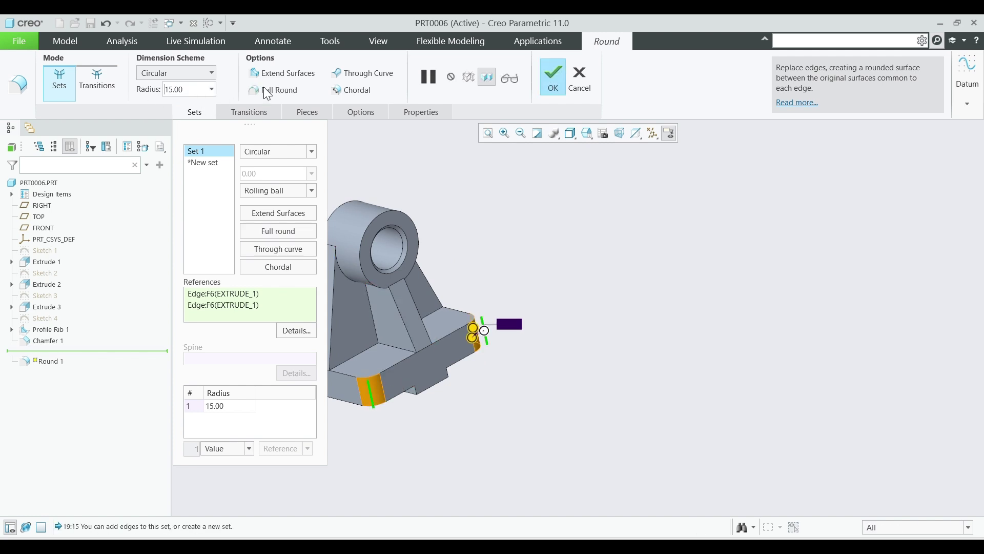
left_click(550, 78)
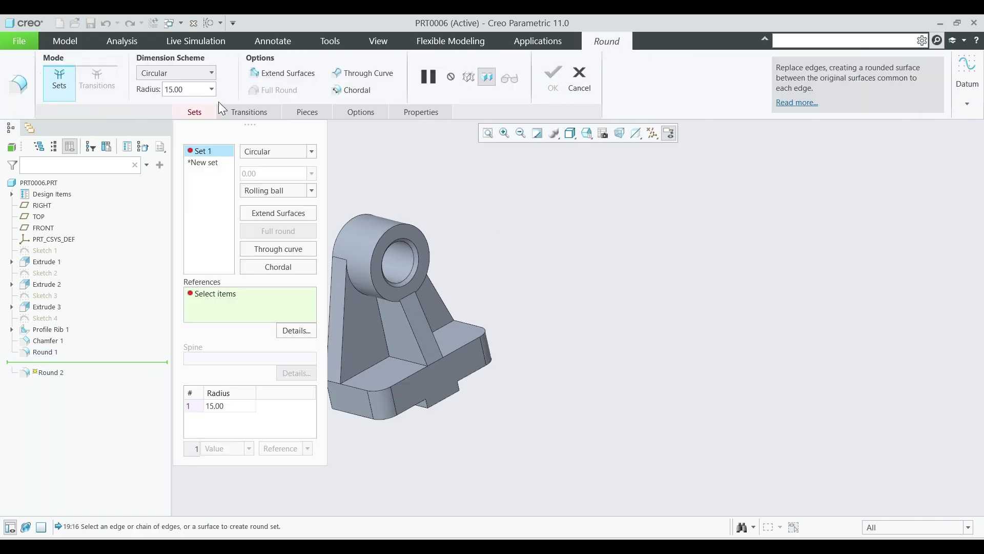
Step: Start a 3 mm round, consulting the drawing, and select the edges where the boss meets the rib and the upright
type("3")
key("Return")
middle_click_drag(450, 314, 488, 250)
left_click(573, 545)
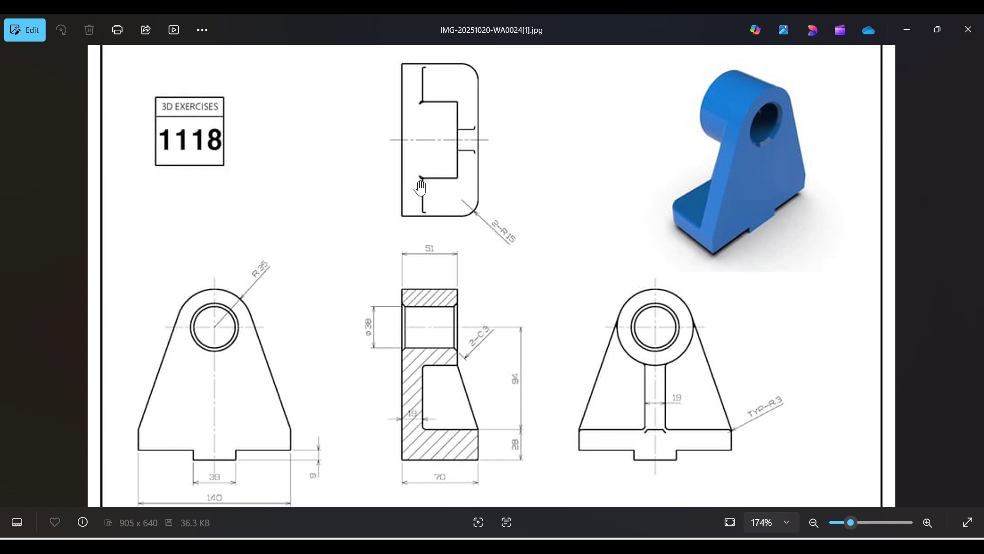
left_click(906, 29)
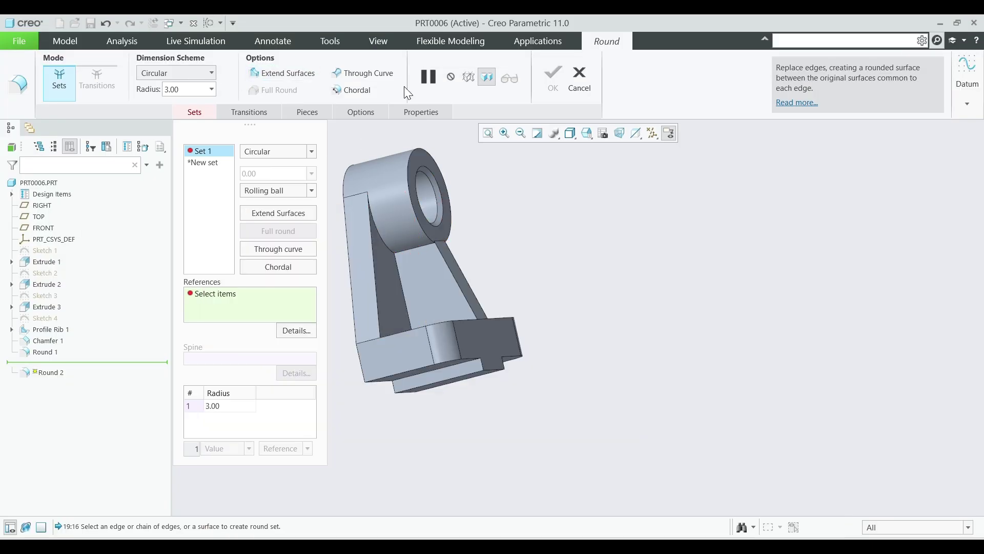
left_click(408, 254)
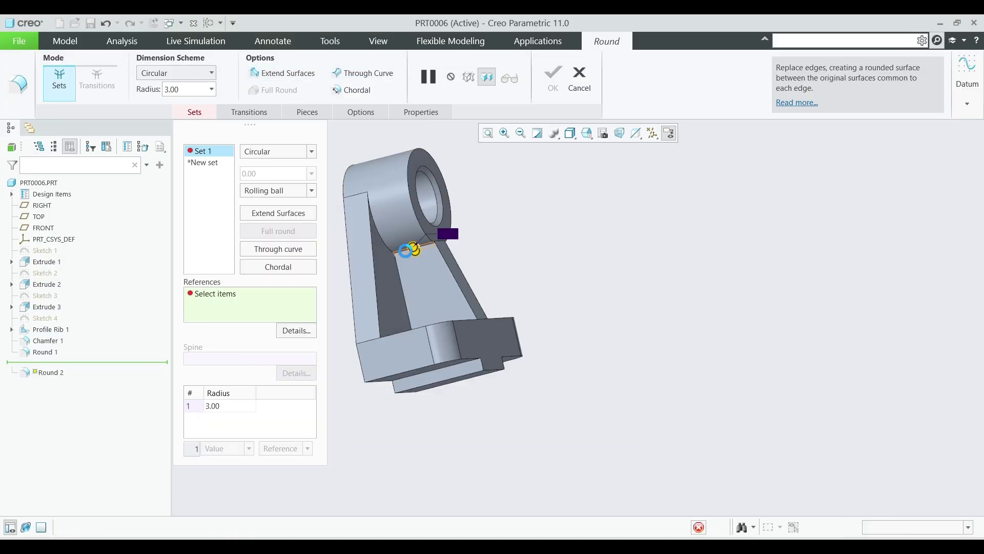
left_click(384, 250)
middle_click_drag(469, 249, 364, 259)
left_click(405, 248)
left_click(427, 231)
left_click(432, 235)
middle_click_drag(432, 235, 554, 268)
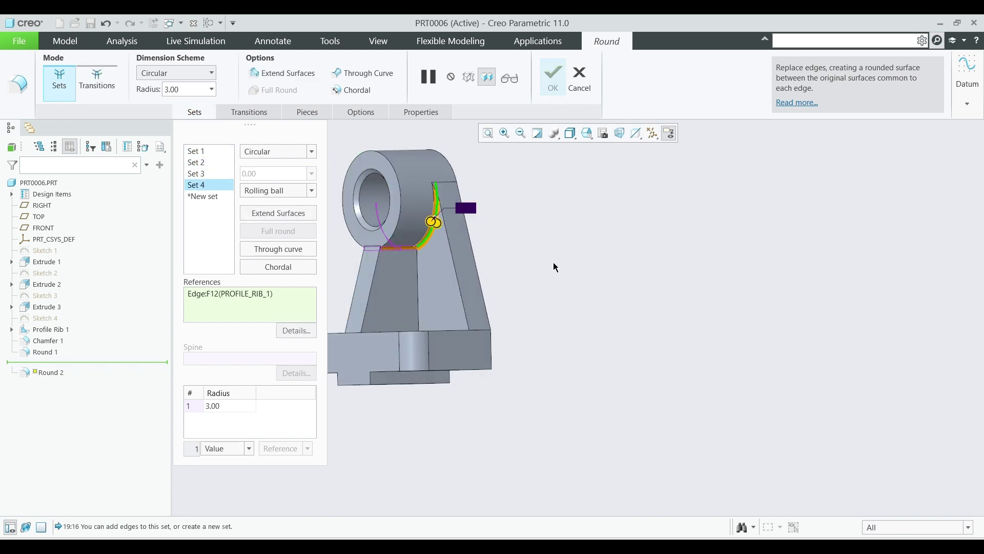
Step: Add the edges where the rib meets the base to the 3 mm rounds and complete the feature
middle_click_drag(500, 325, 549, 328)
left_click(486, 337)
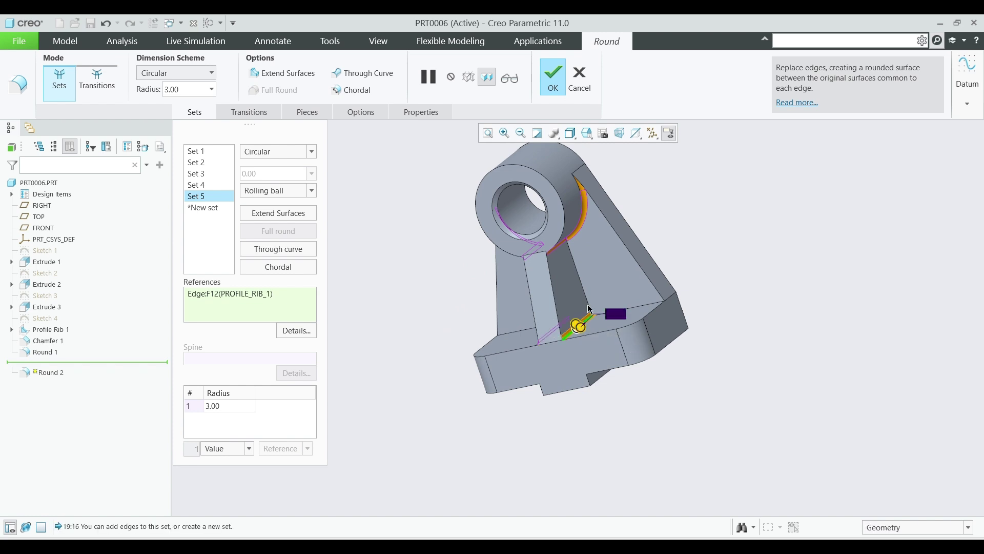
left_click(584, 320)
left_click(552, 77)
Step: Inspect the bracket from an angle, displayed in the Shading With Reflections style
left_click_drag(581, 176, 746, 277)
scroll(690, 330, "up", 2)
middle_click_drag(697, 303, 712, 279)
left_click(574, 135)
left_click(584, 147)
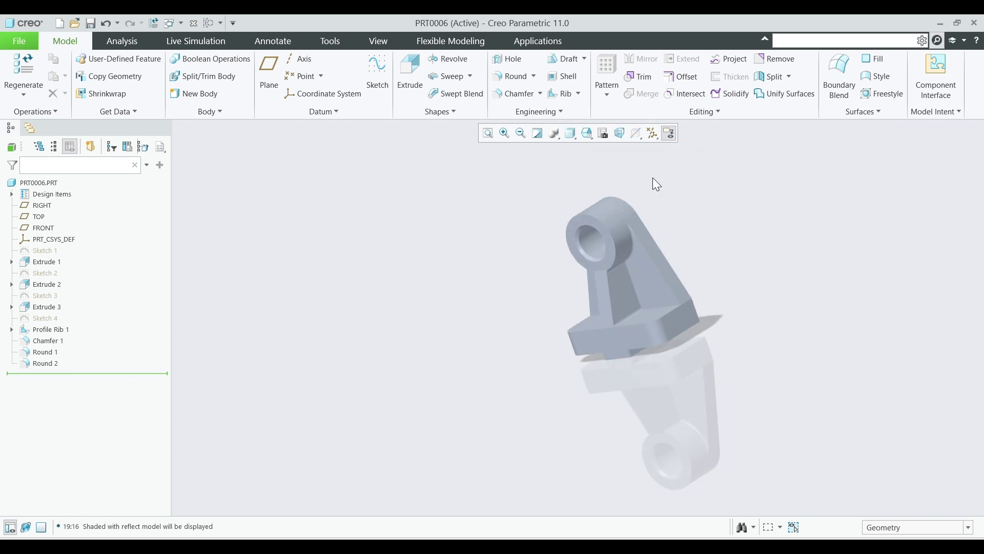
scroll(653, 177, "down", 1)
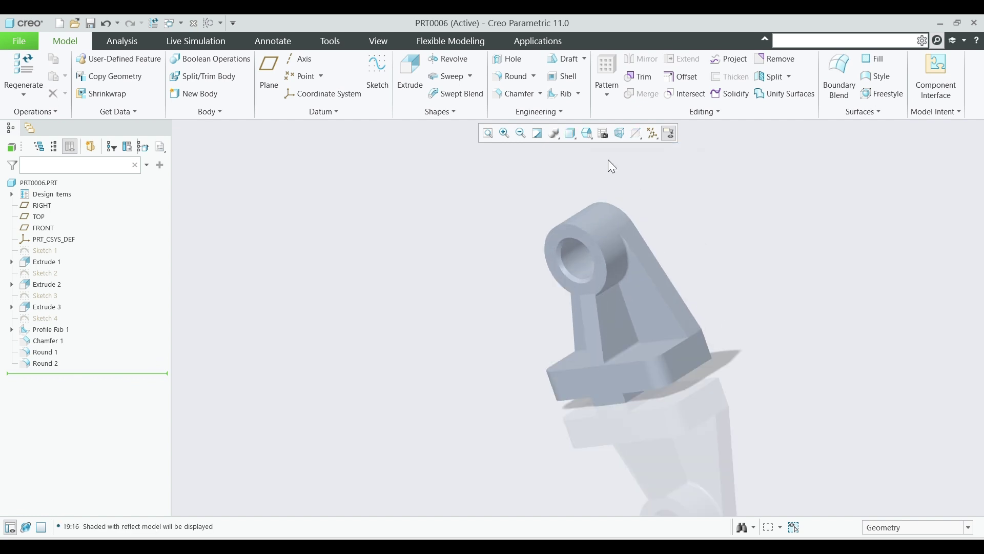
Step: View the bracket in the TOP orientation with the No Hidden display style
left_click(587, 135)
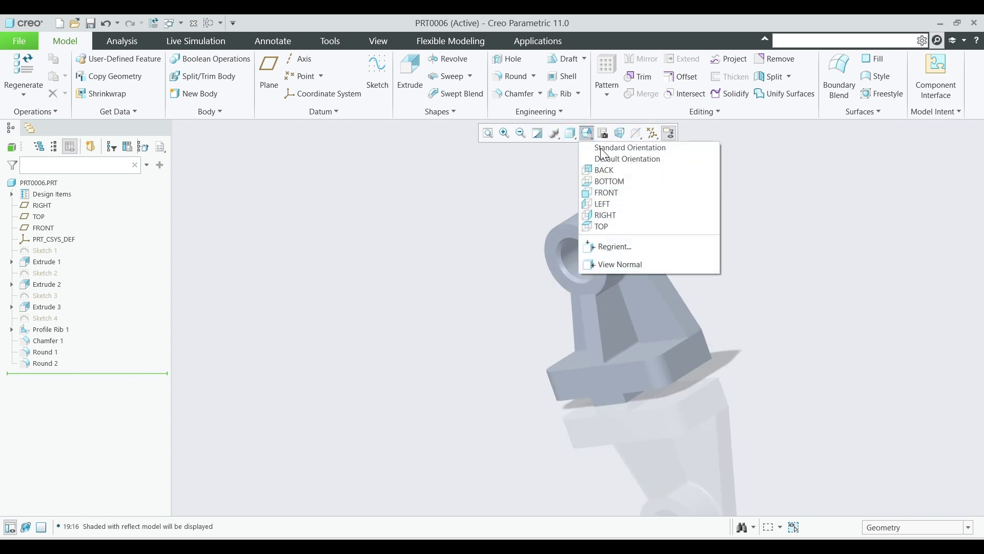
left_click(602, 226)
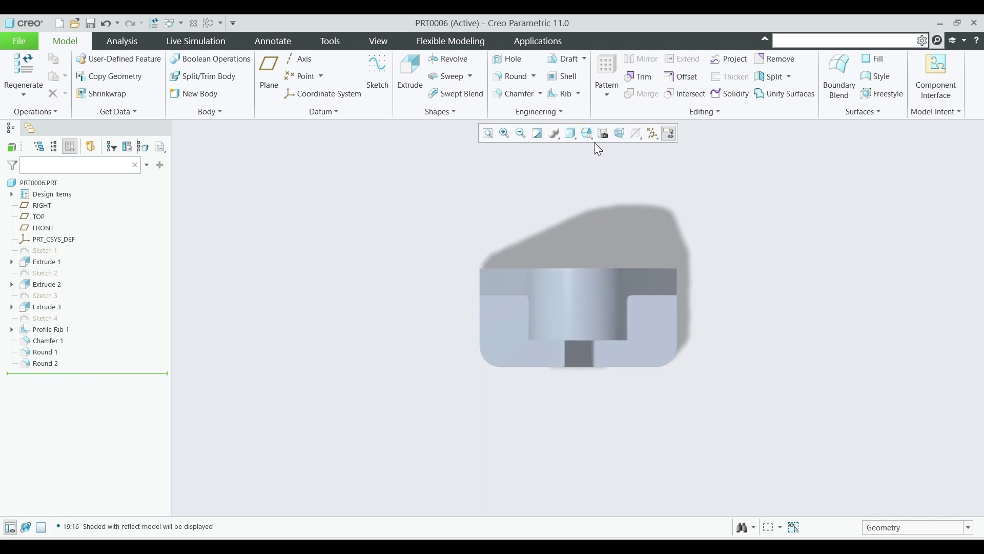
left_click(577, 140)
left_click(596, 190)
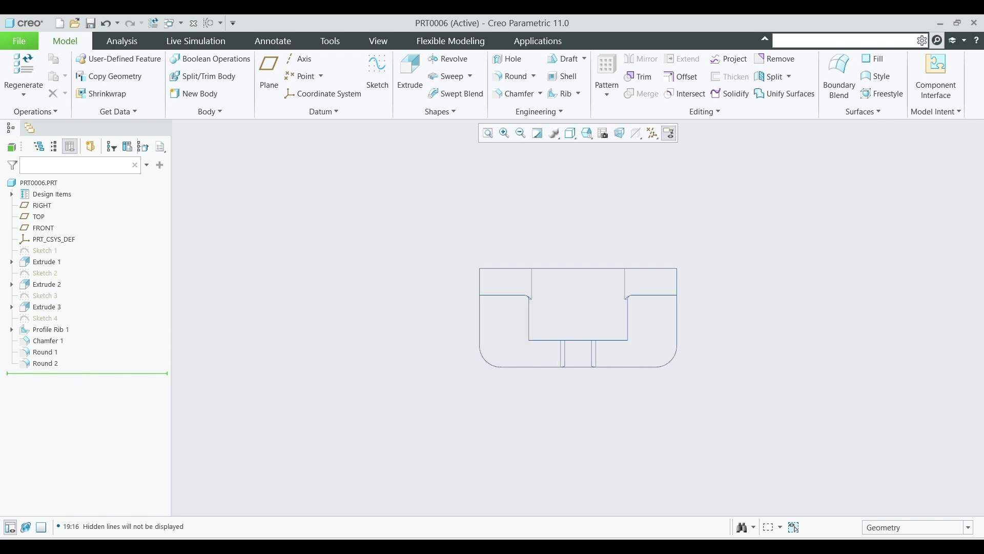
Step: Compare the top view with the drawing in a smaller window, then return to the standard orientation and open the display style choices
key("alt+Tab")
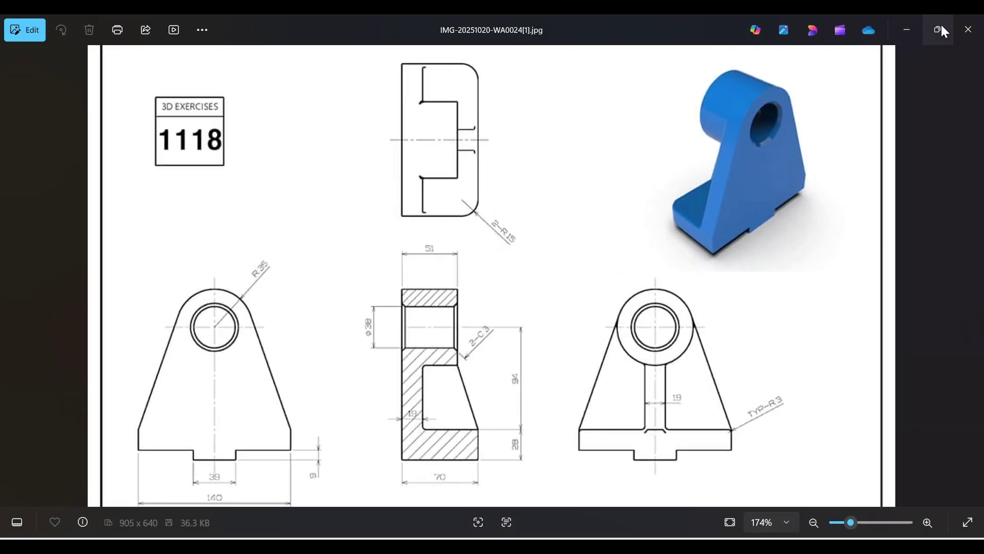
left_click(941, 30)
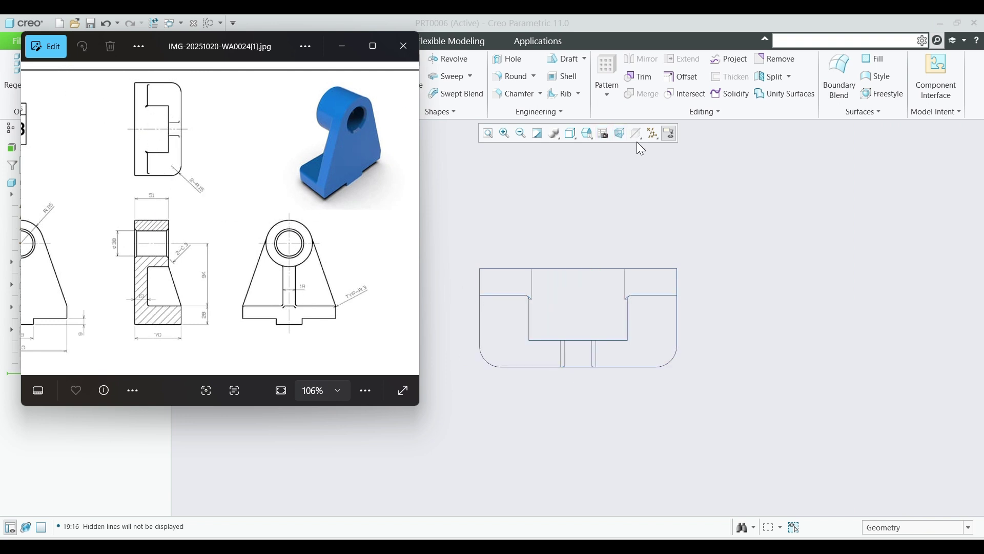
left_click(586, 134)
left_click(610, 150)
left_click(572, 134)
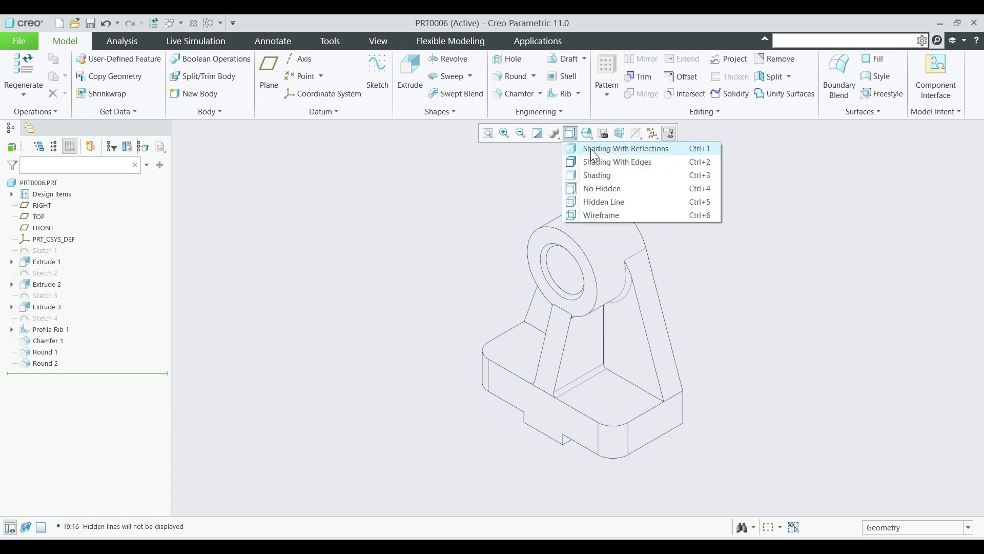